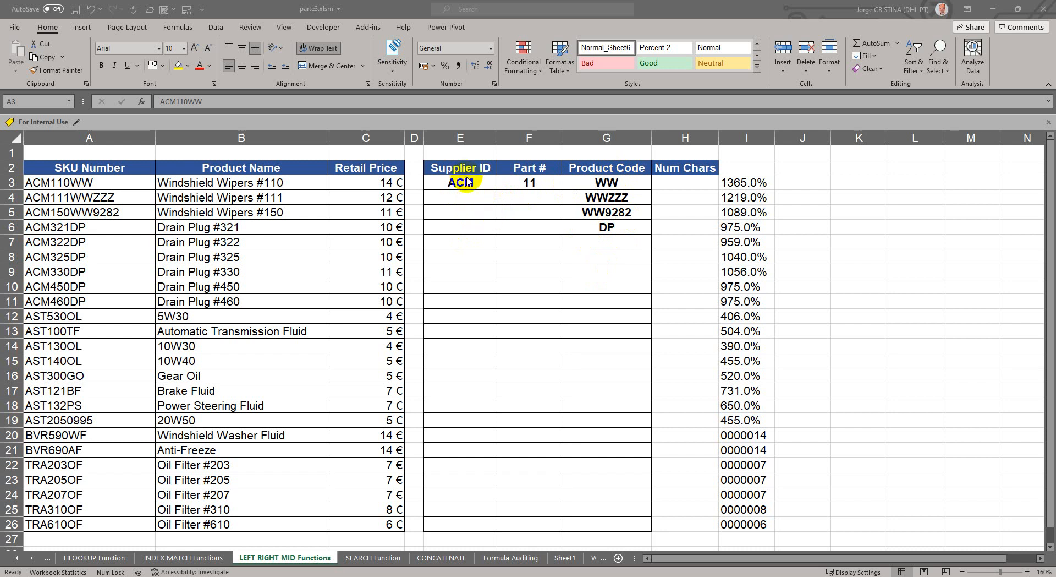
- Examine the LEFT formula that extracts the supplier ID in cell E3
left_click(118, 185)
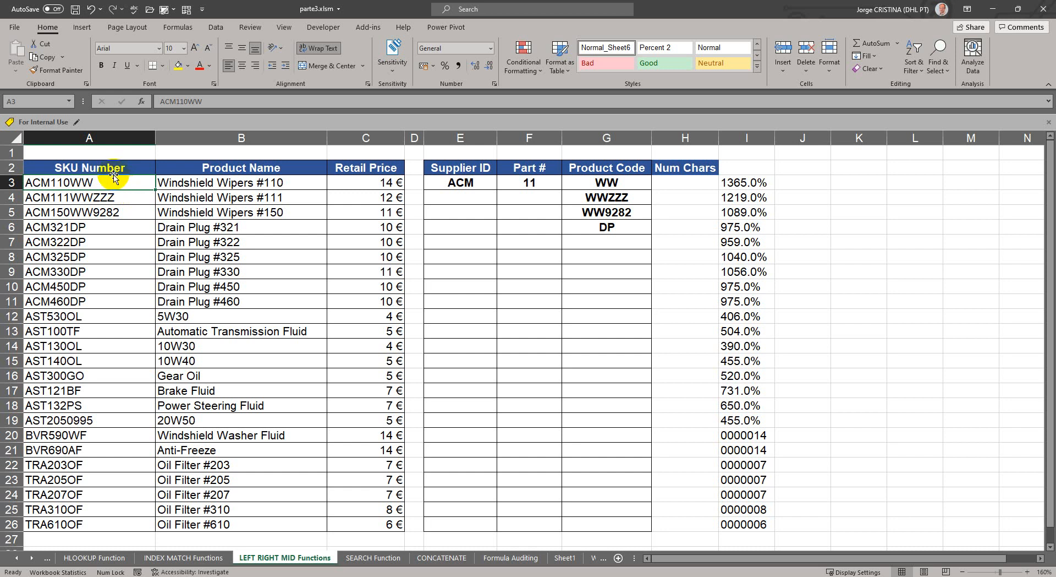
left_click(455, 182)
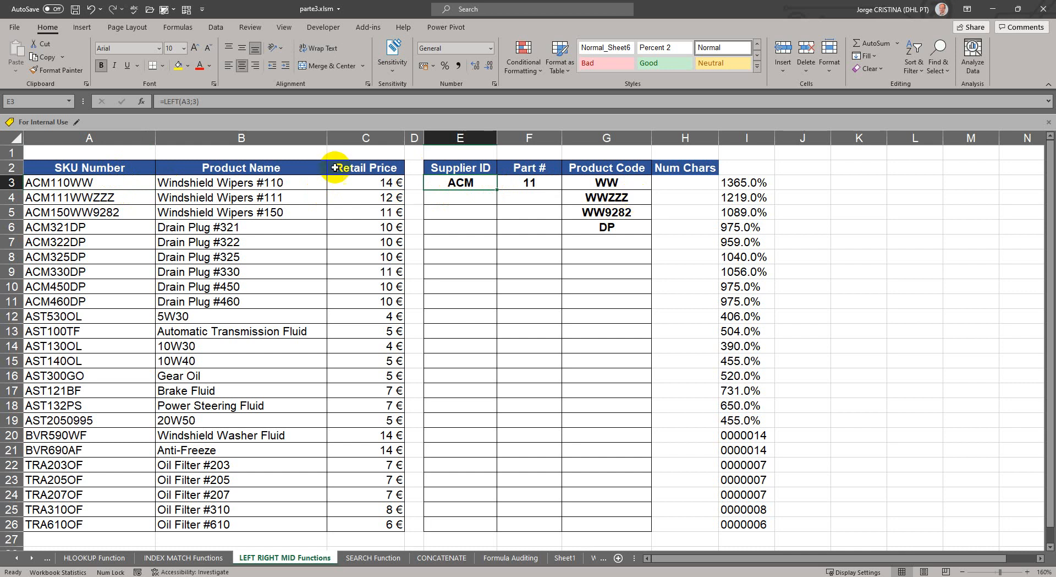
key("F2")
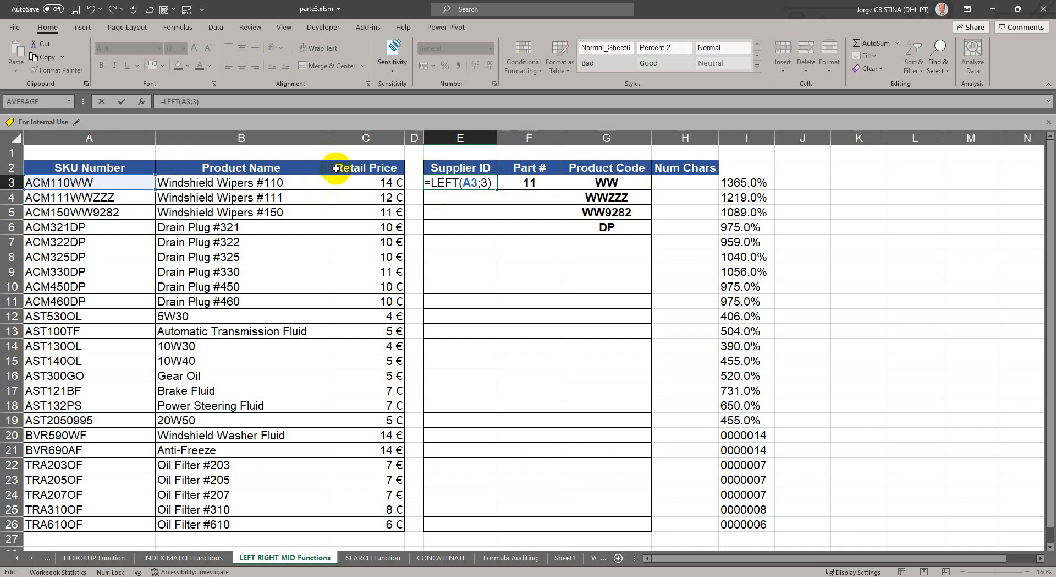
key("Return")
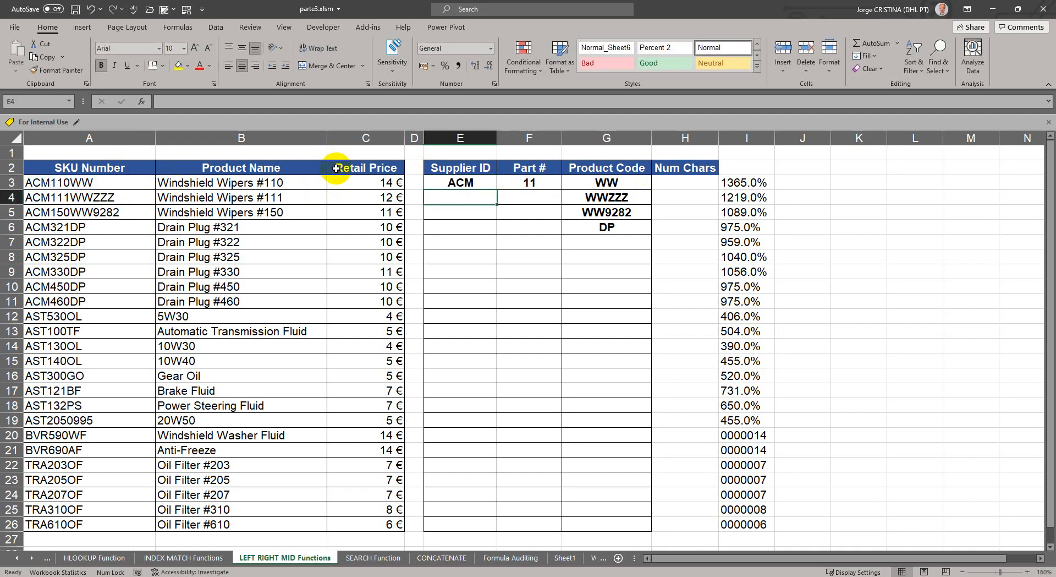
- Examine the RIGHT formula that extracts the product code in cell G3
key("Right")
key("Right")
key("Up")
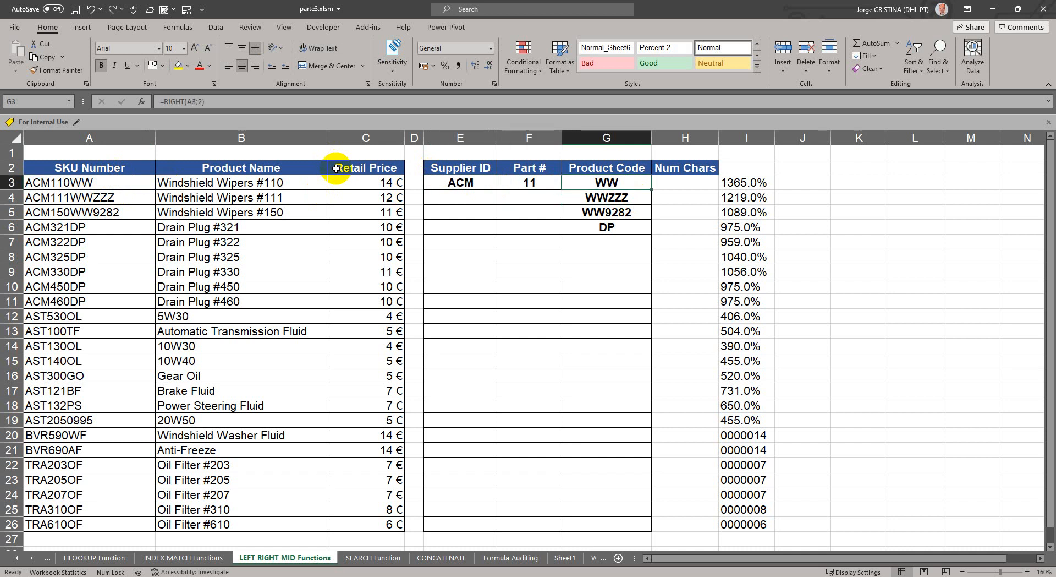
key("F2")
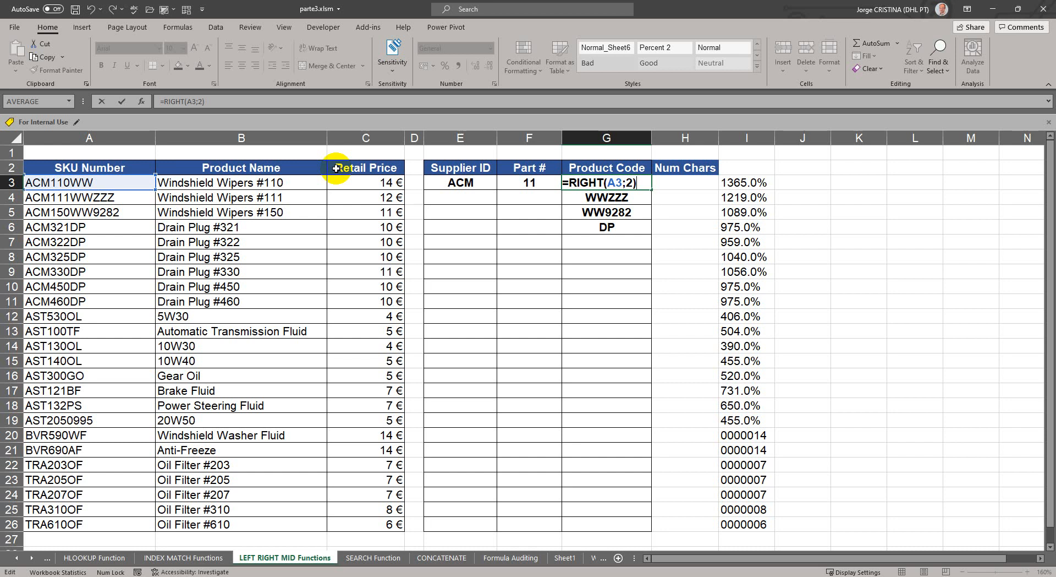
key("Escape")
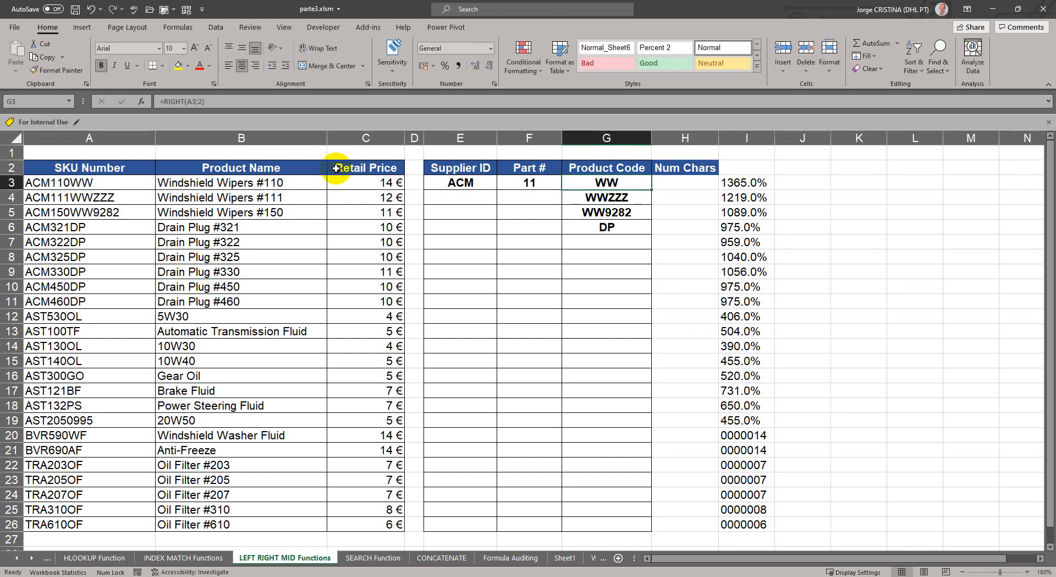
- Change the MID formula for the part number in cell F3 to extract 3 characters
key("Left")
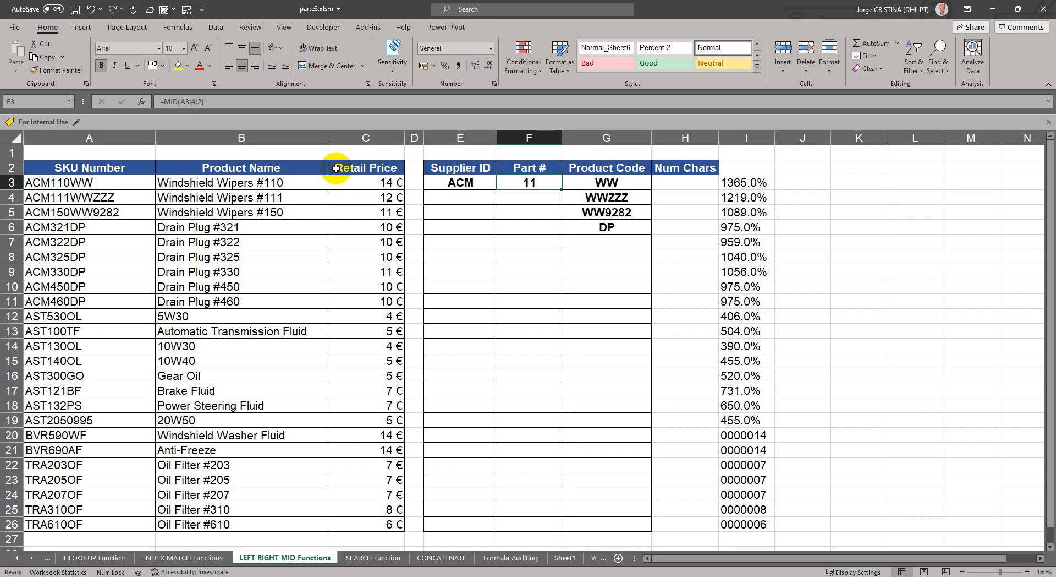
key("F2")
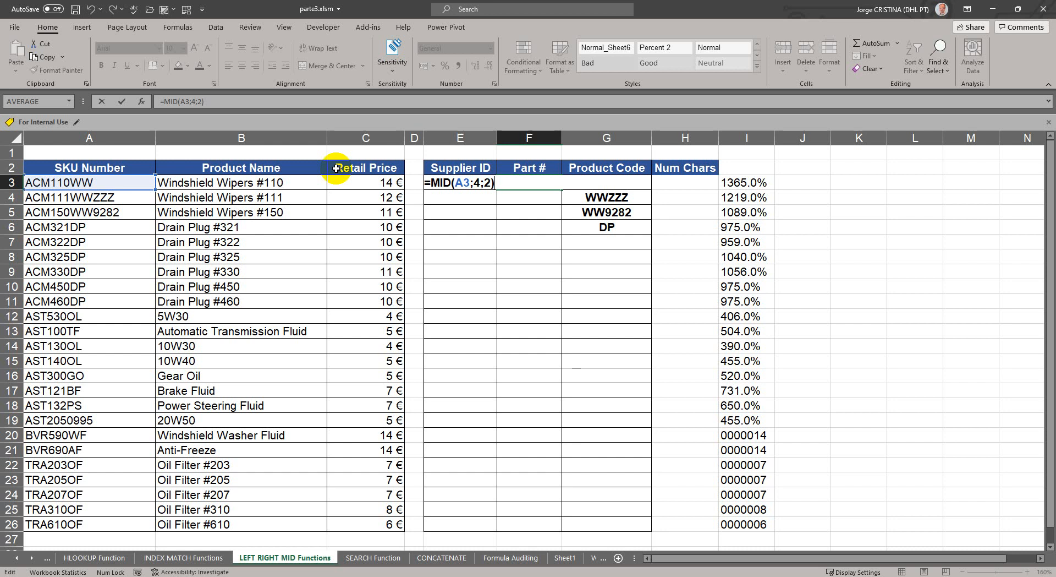
key("ctrl+Return")
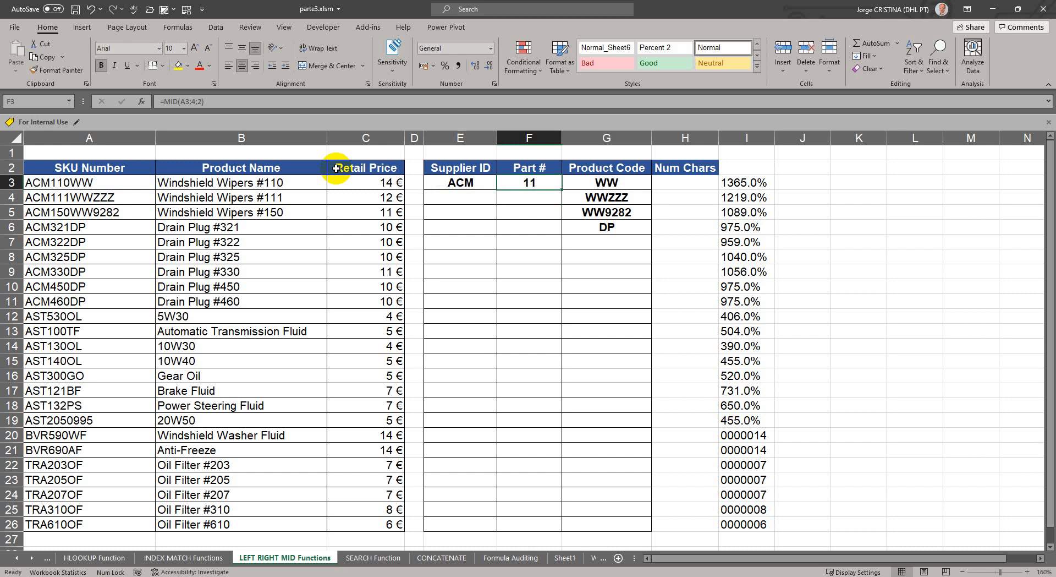
key("F2")
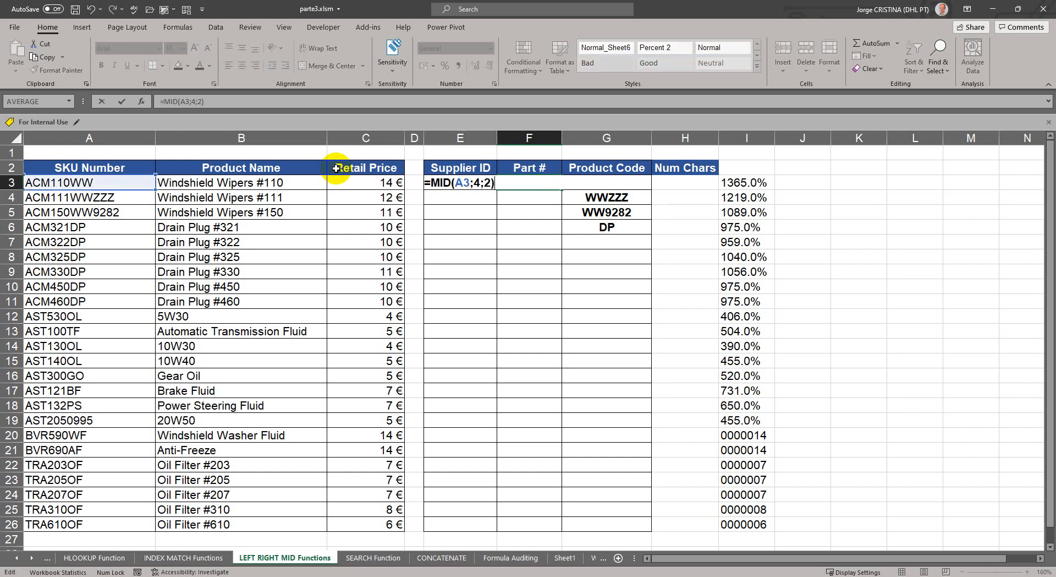
key("Left")
key("BackSpace")
type("3")
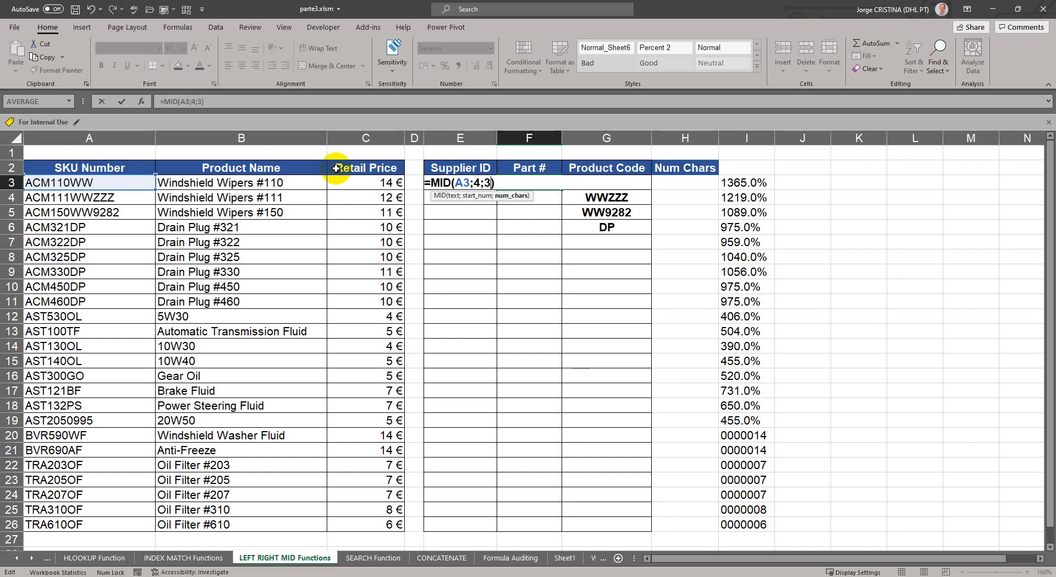
key("ctrl+Return")
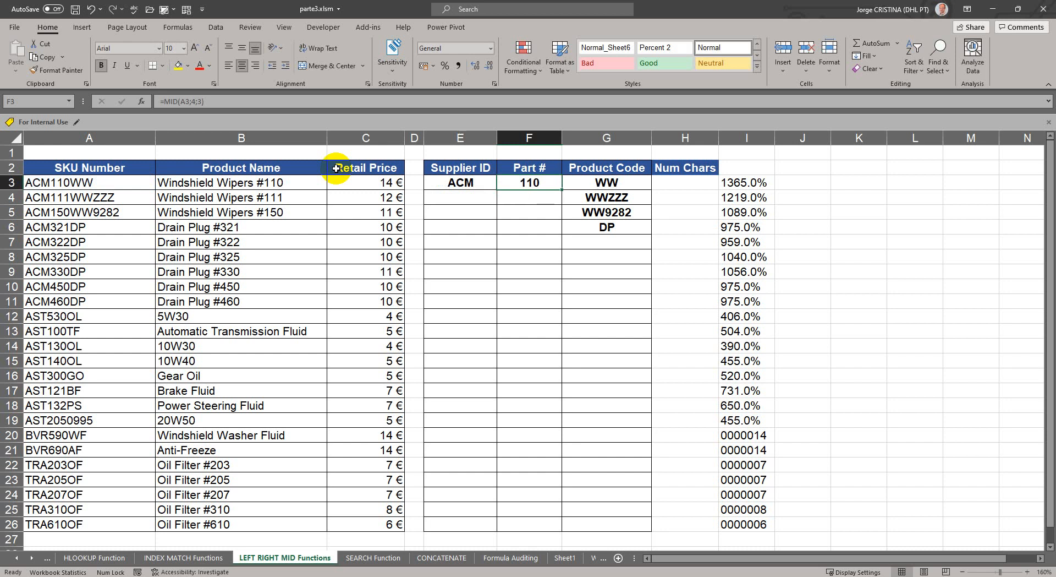
key("F2")
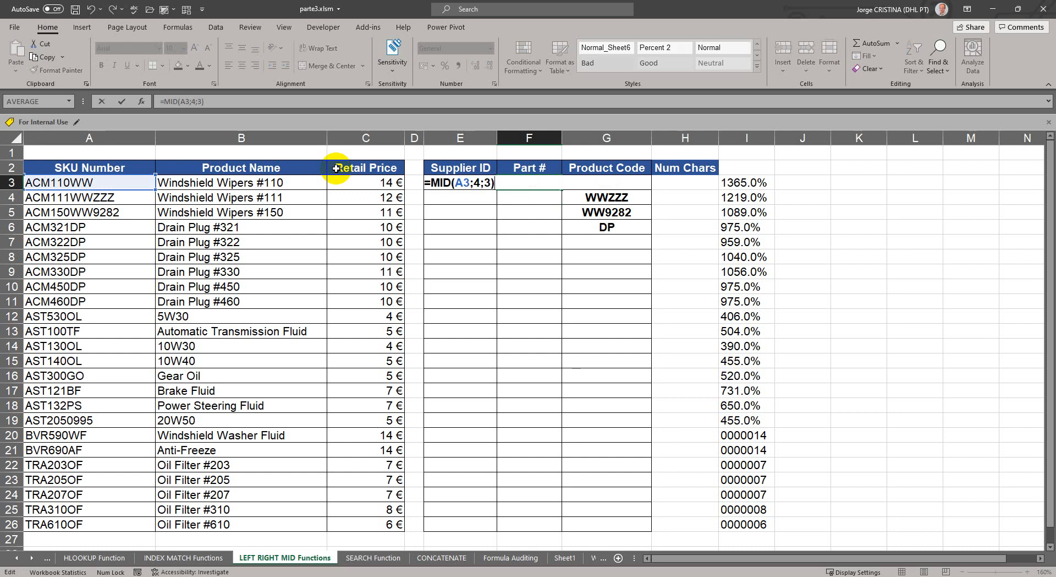
key("Return")
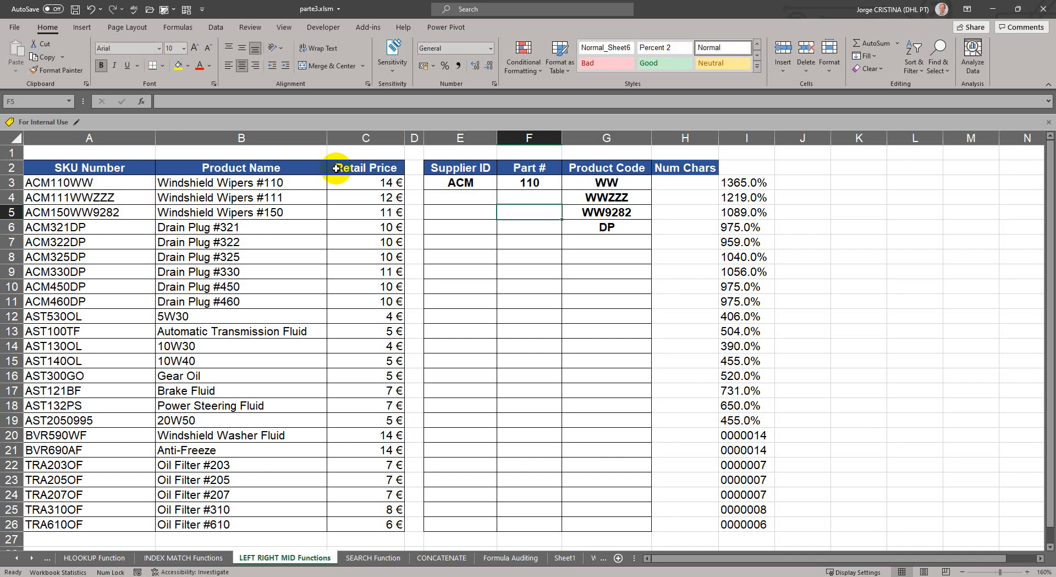
- Examine the MID formulas that extract the product codes in cells G6 and G5
key("Down")
key("Down")
key("Right")
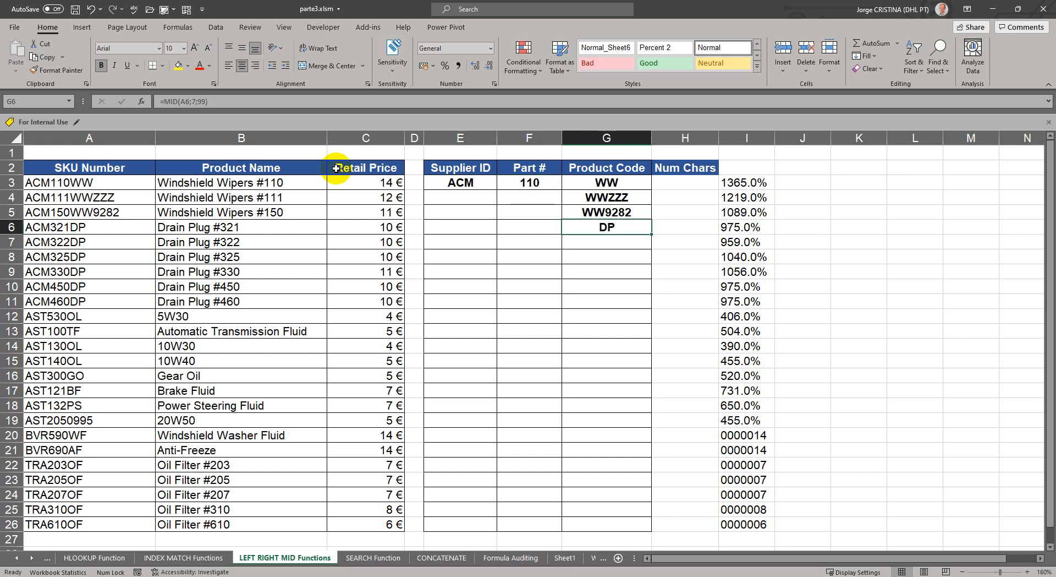
key("F2")
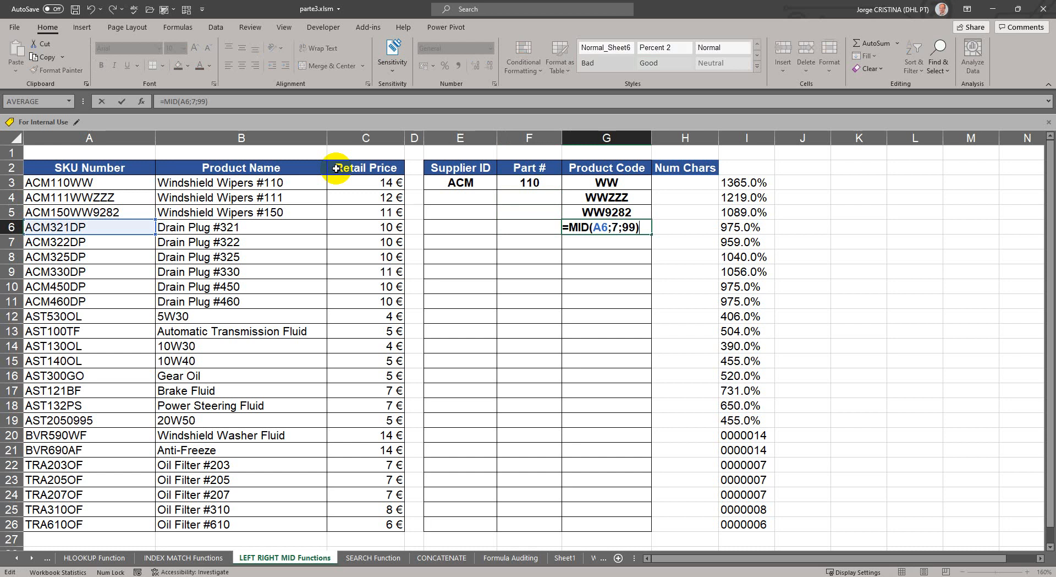
key("Return")
key("Up")
key("Up")
key("F2")
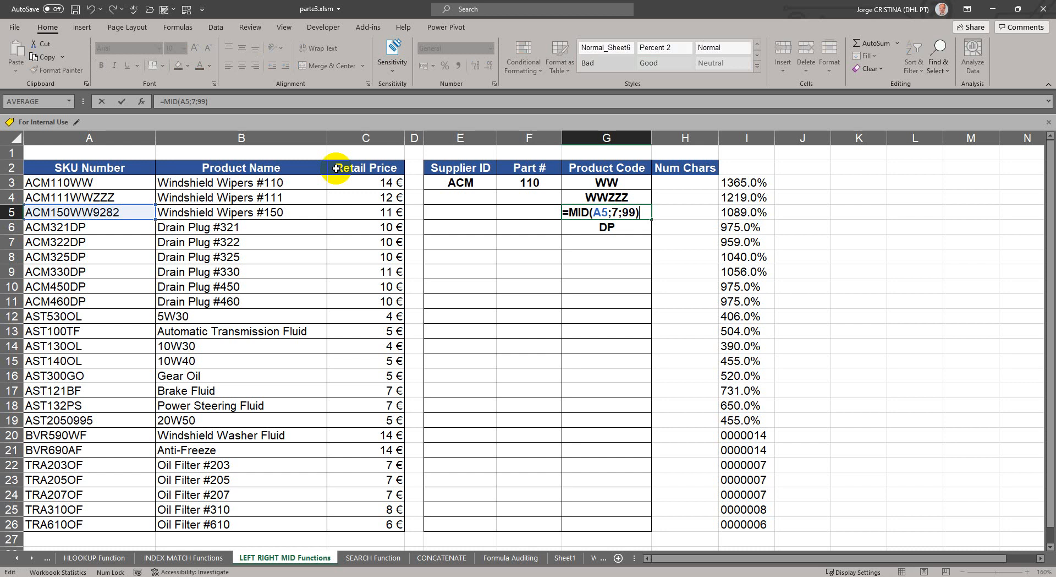
key("Return")
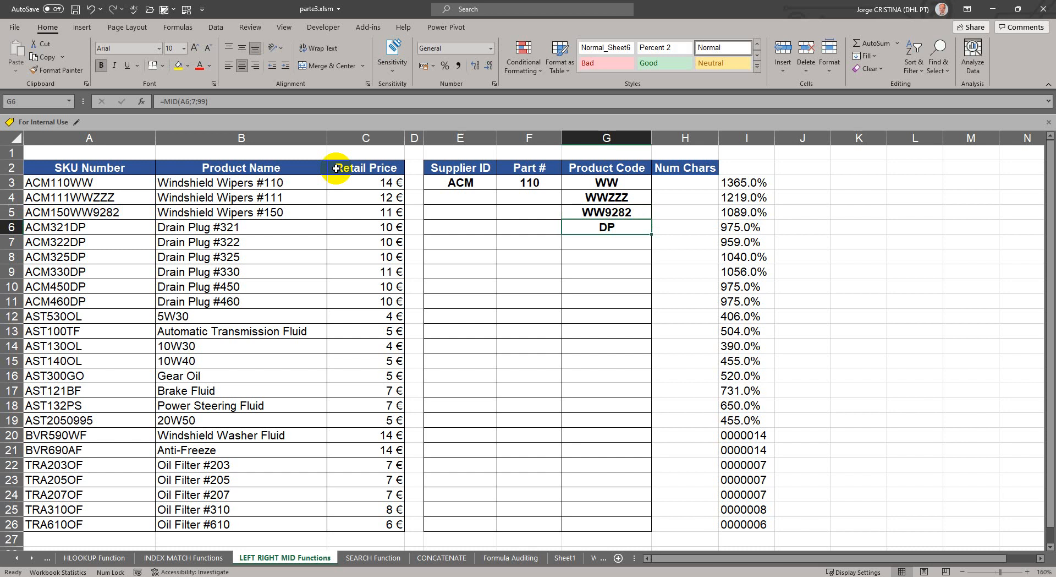
key("Up")
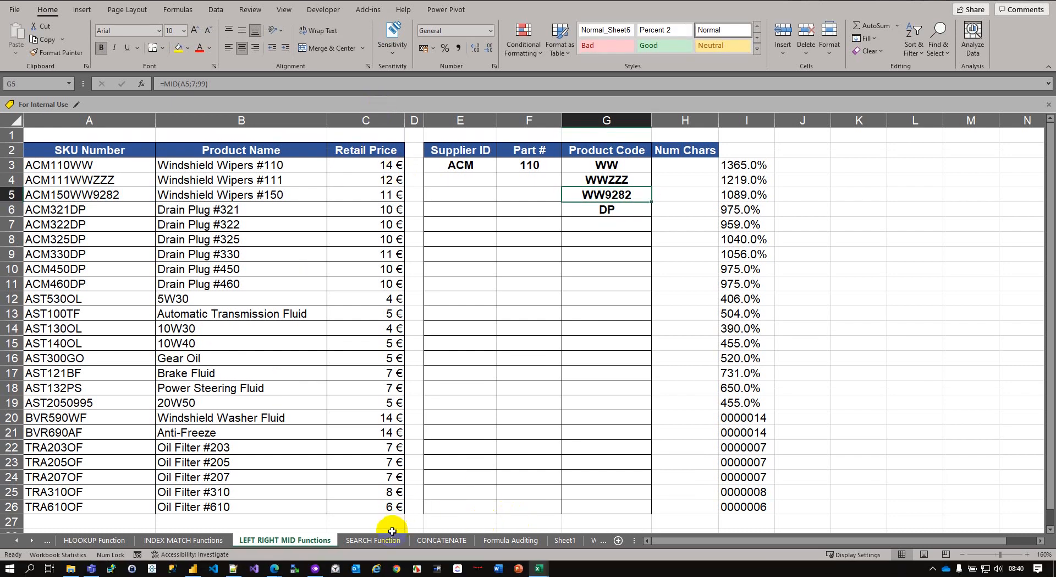
- Open the SEARCH Function sheet and review the full name and last name cells in row 2
left_click(375, 558)
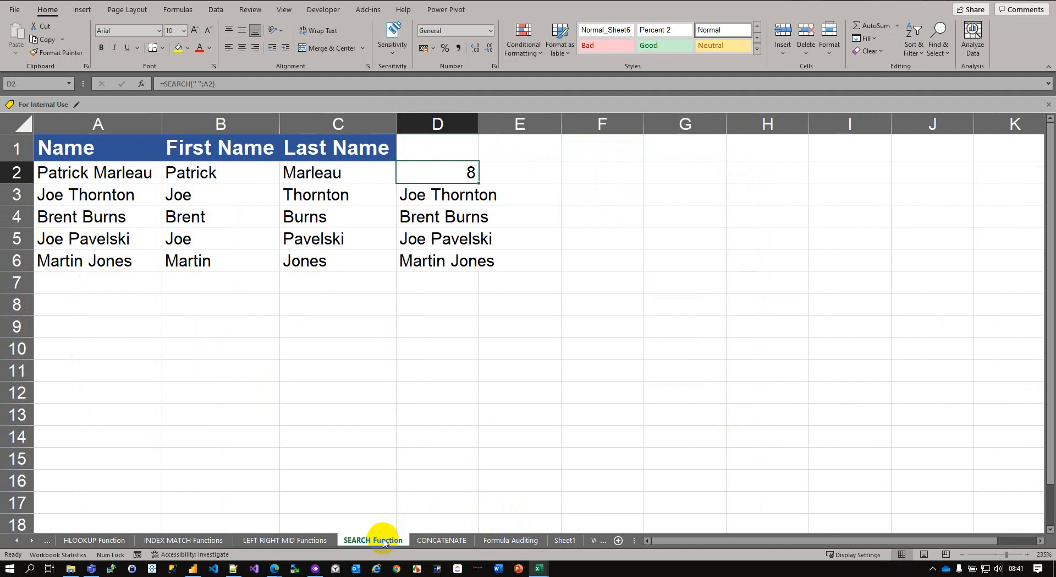
key("Left")
key("Left")
key("Left")
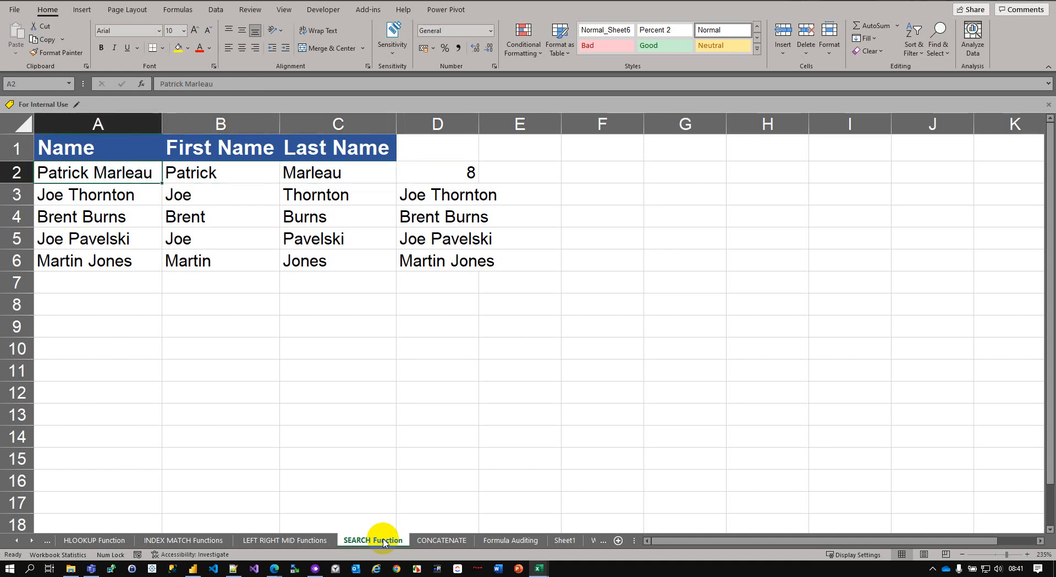
key("Right")
key("Right")
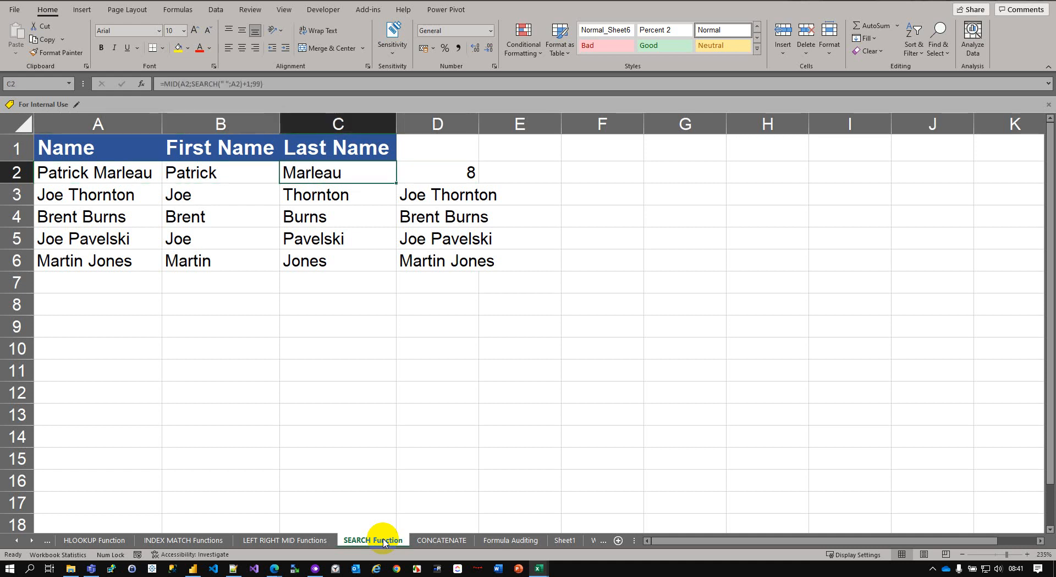
key("Left")
key("Left")
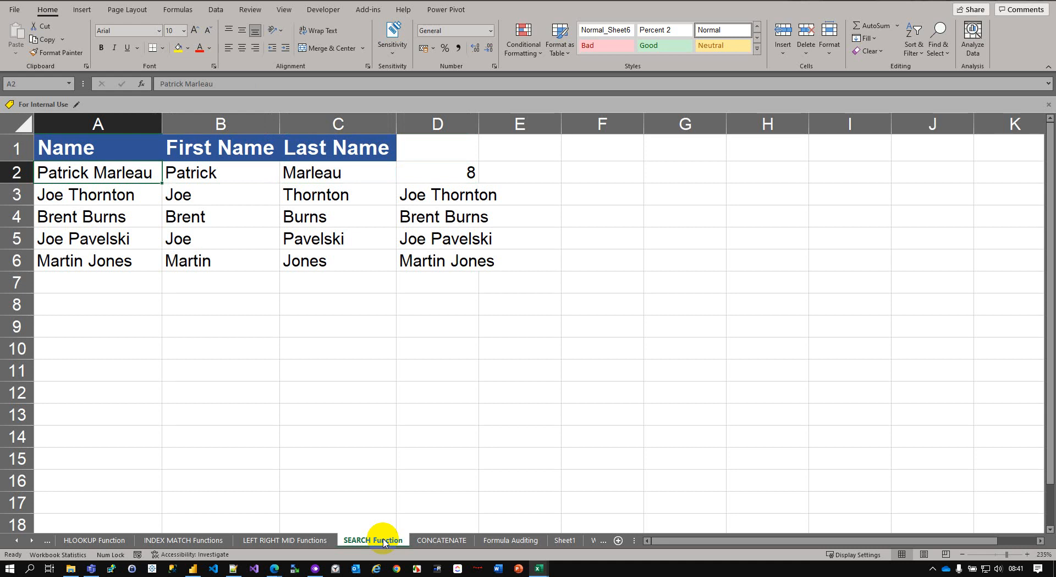
- Examine the SEARCH formula in cell D2 that locates the space in the full name
key("Right")
key("Right")
key("Right")
key("Left")
key("Right")
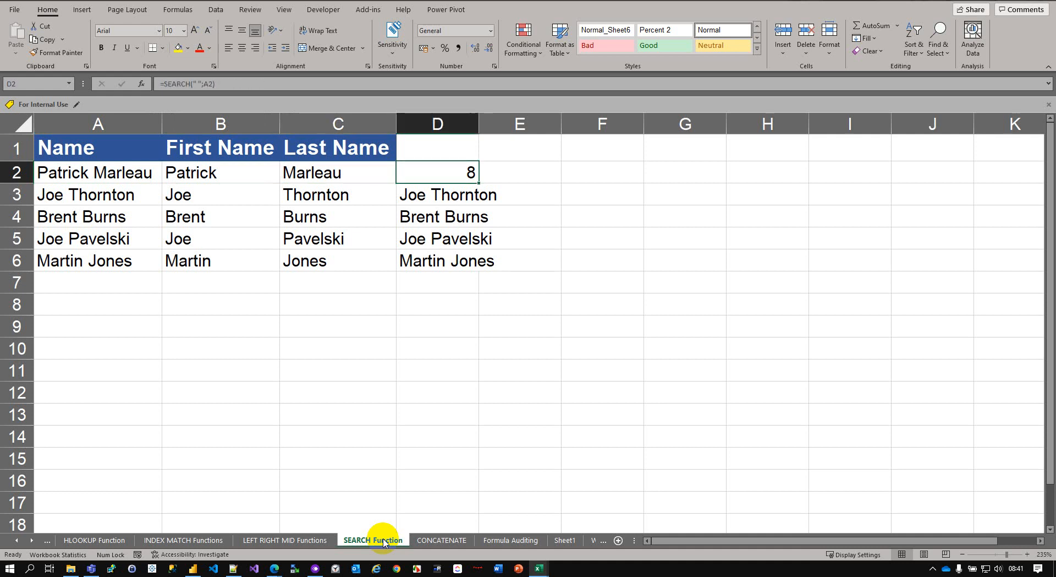
key("F2")
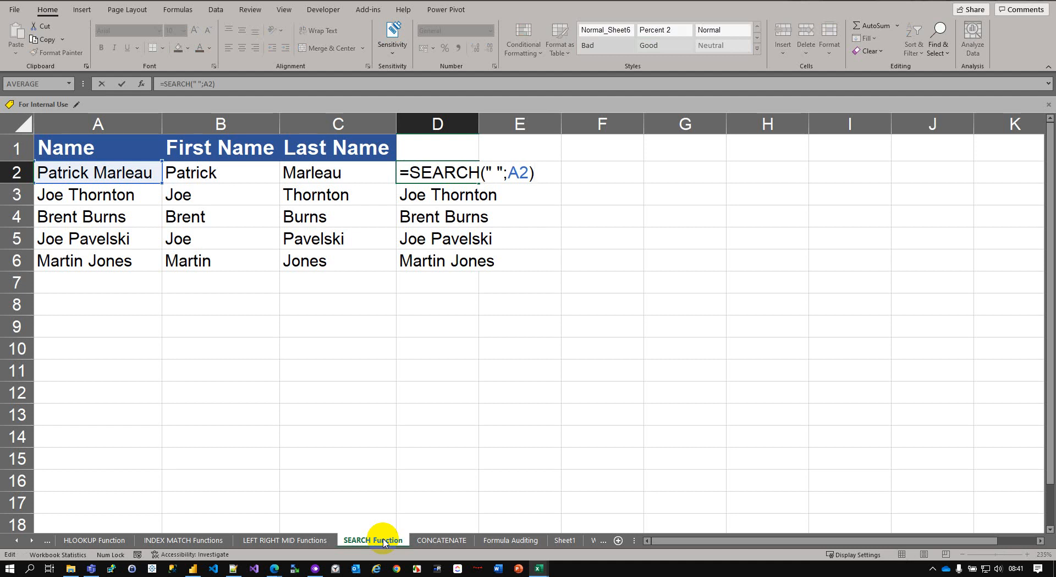
key("Return")
key("Up")
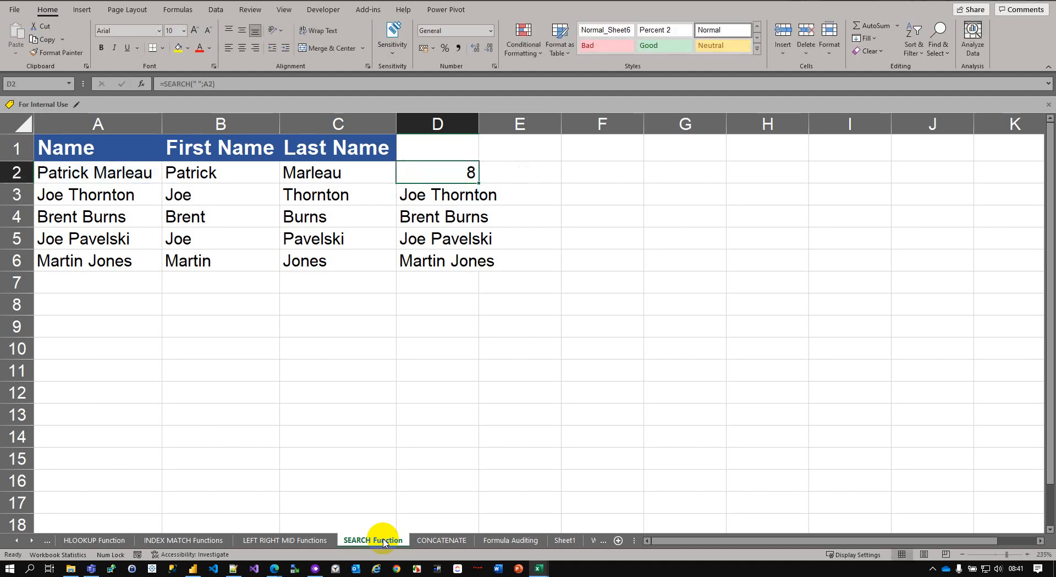
- Examine the combined MID and SEARCH formula that extracts the first name in cell B2
key("Left")
key("Left")
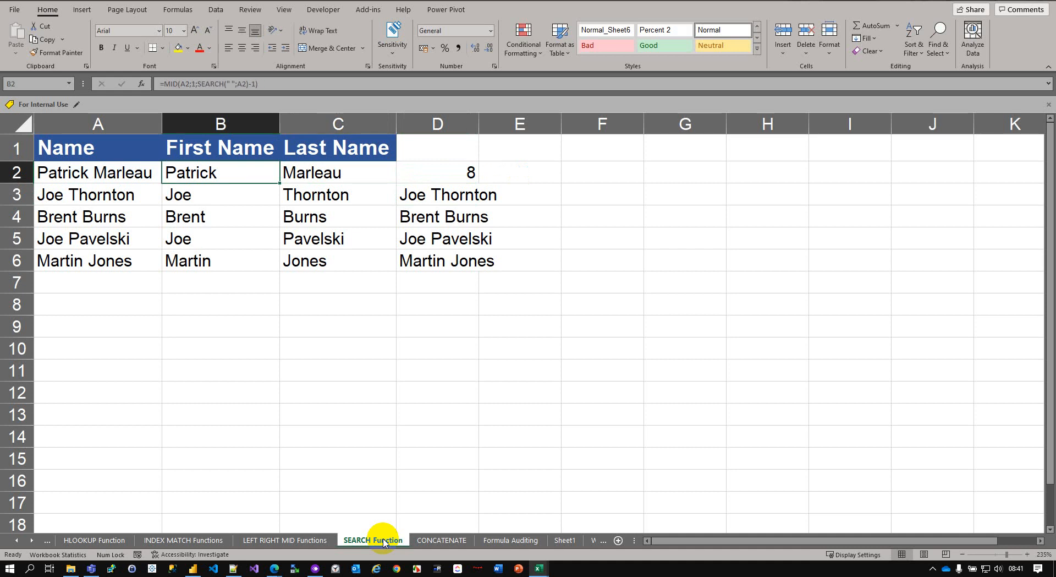
key("F2")
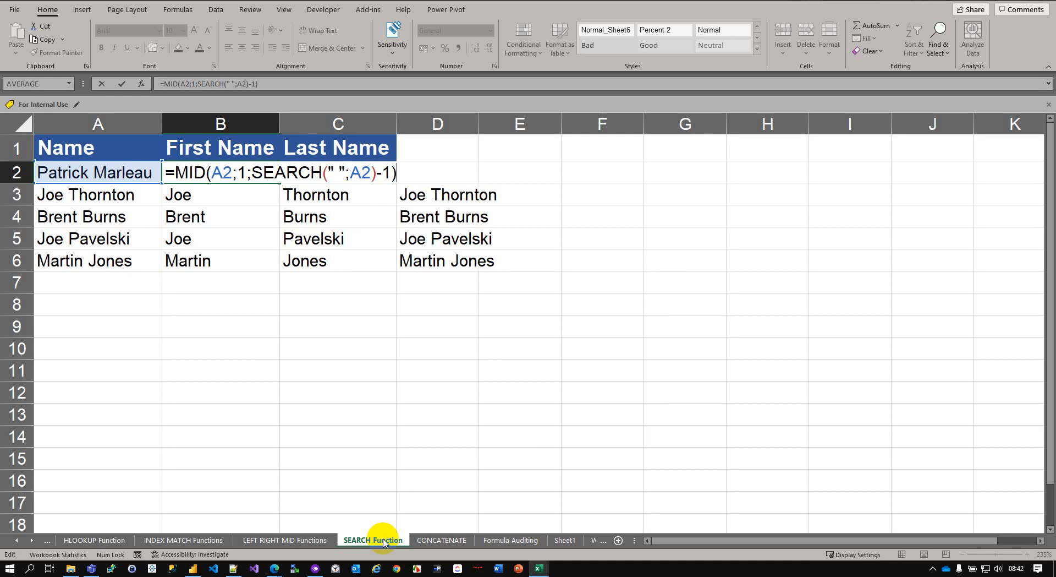
key("Return")
key("Up")
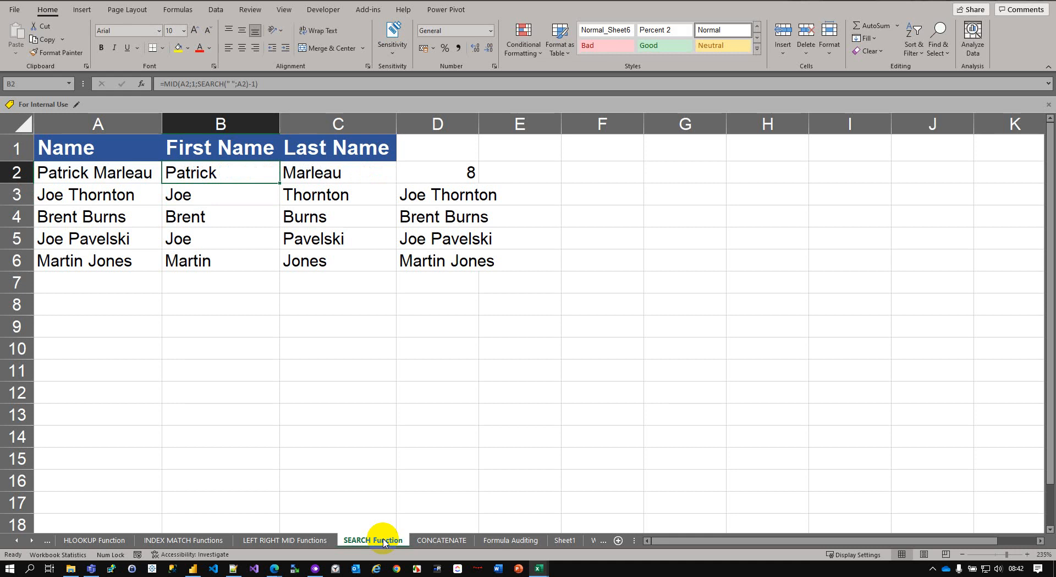
- Try to wrap the MID formula in cell B2 in a TRIM function
key("F2")
key("Home")
key("Right")
type("trimMID(")
key("BackSpace")
type("(")
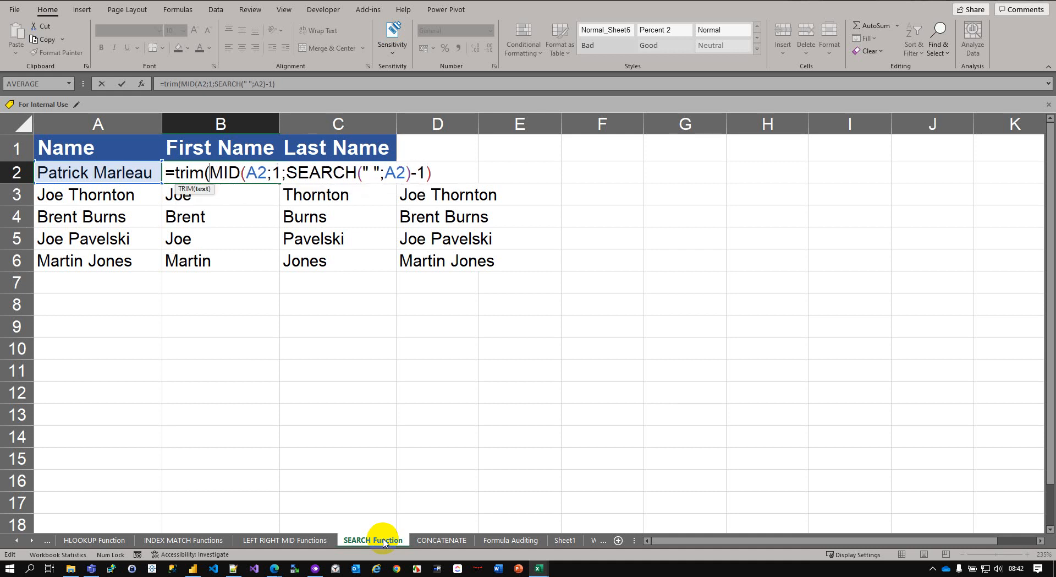
- Remove the -1 after the SEARCH function in the first name formula in B2
key("End")
key("Left")
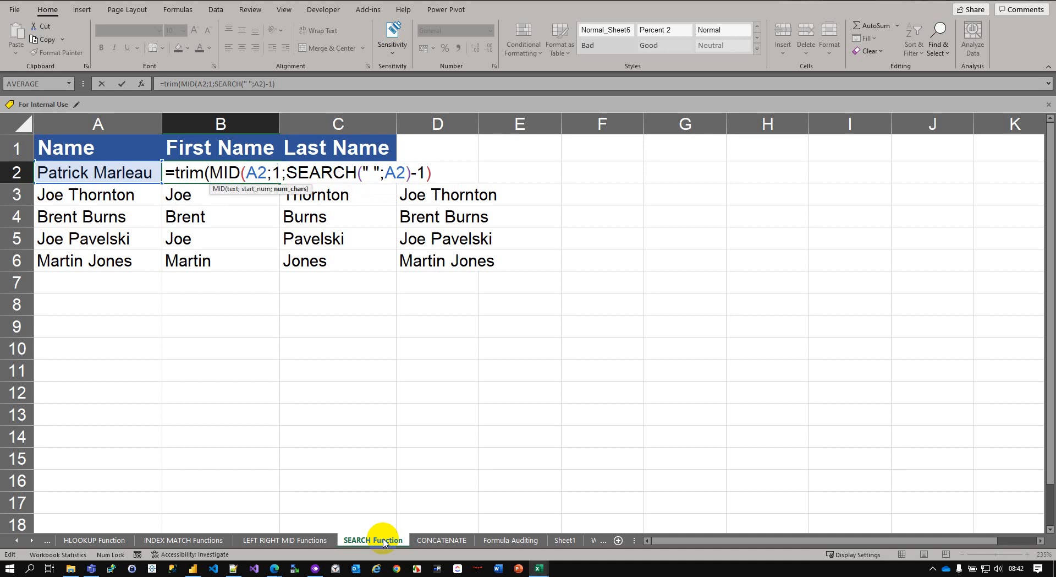
key("BackSpace")
key("BackSpace")
key("Right")
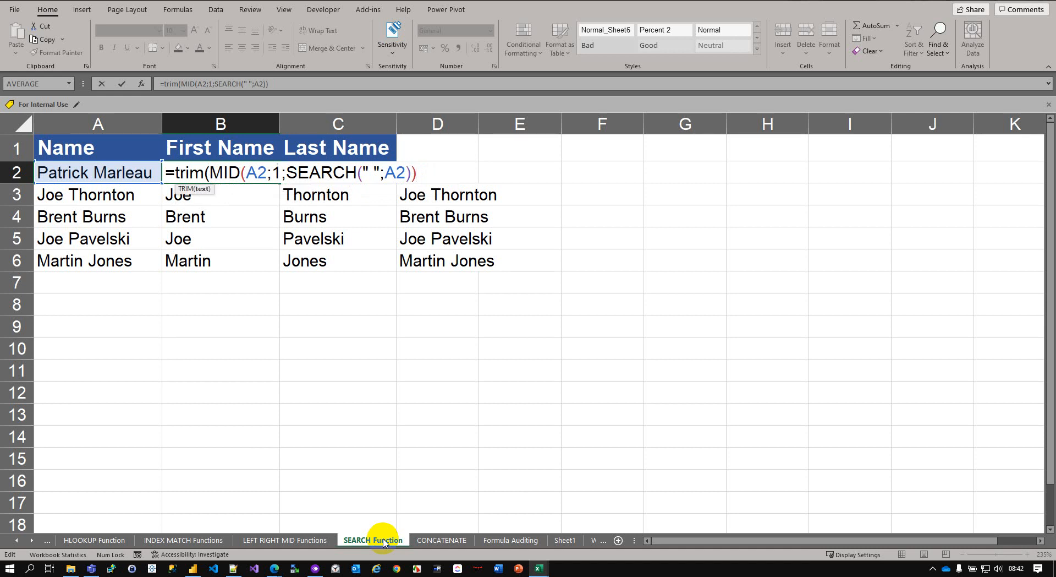
- Replace the TRIM call in the B2 formula with underscores joined before and after the MID result, using "_"& and &"_"
key("Home")
key("Right")
key("Delete")
key("Delete")
key("Delete")
key("Delete")
key("Delete")
type("\"")
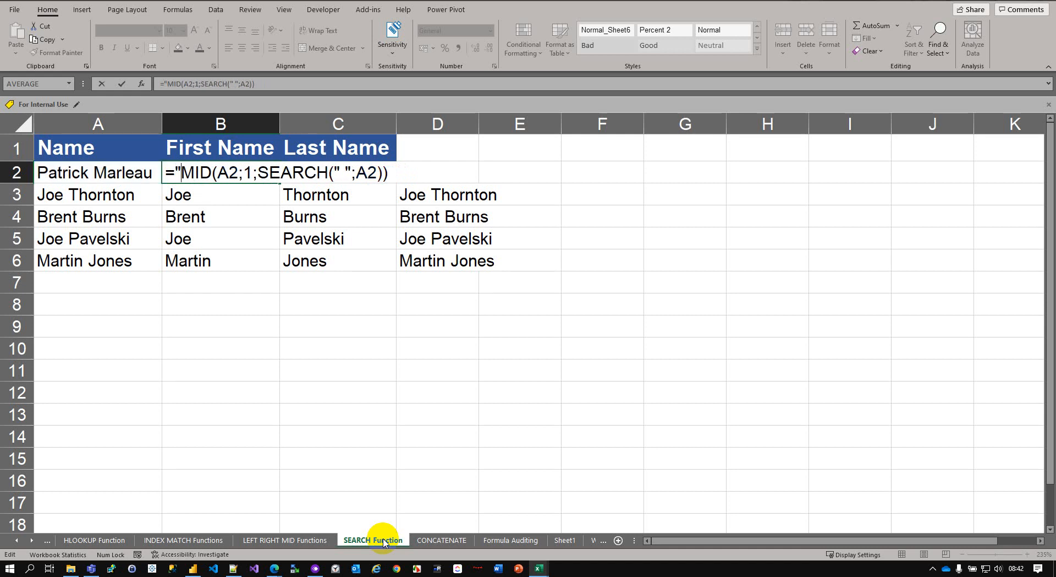
type("_\"")
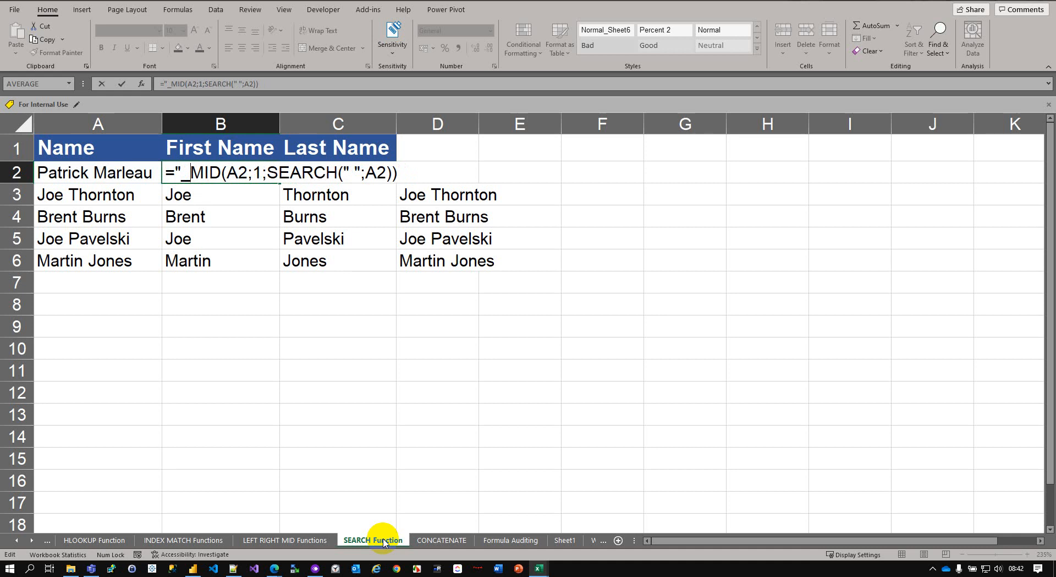
type("&")
key("End")
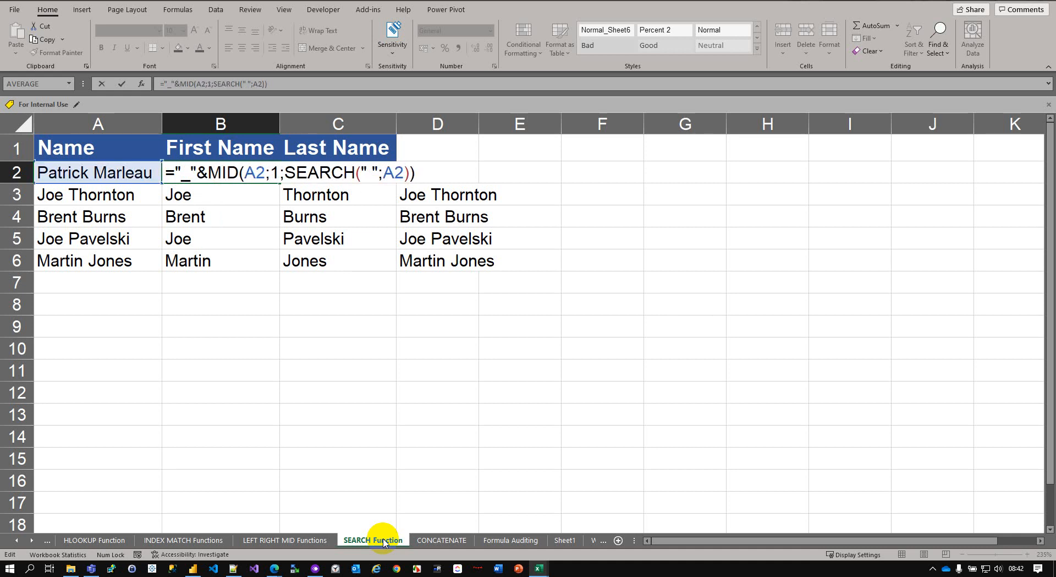
type("&\"_\"")
key("Return")
- Remove the leading "_"& from the first name formula in B2
key("Up")
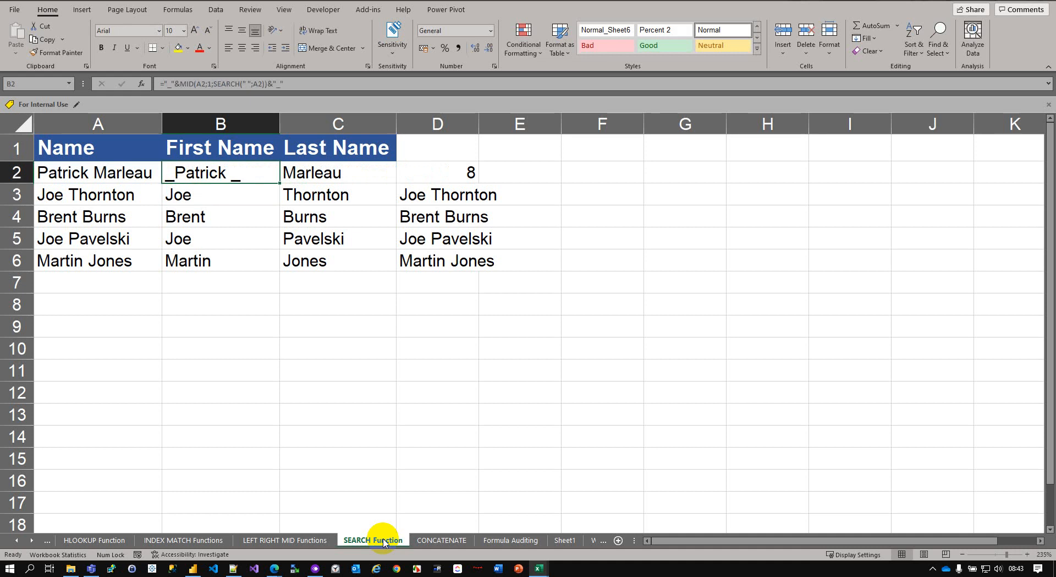
key("F2")
key("Home")
key("Right")
key("Delete")
key("Delete")
key("Delete")
key("Delete")
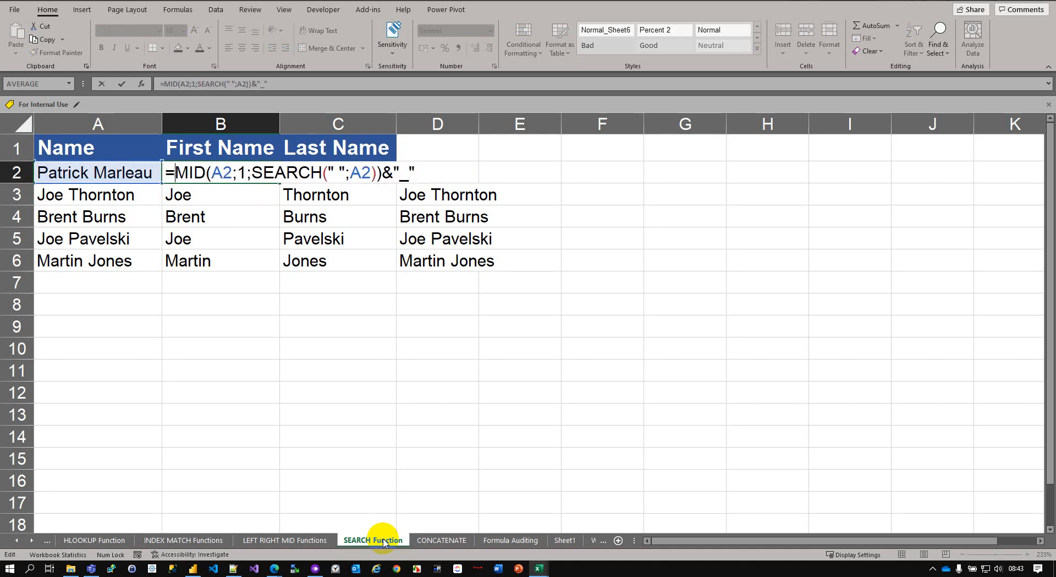
- Wrap the MID part of the B2 formula in TRIM, leaving the trailing &"_" outside its parentheses
type("trim(")
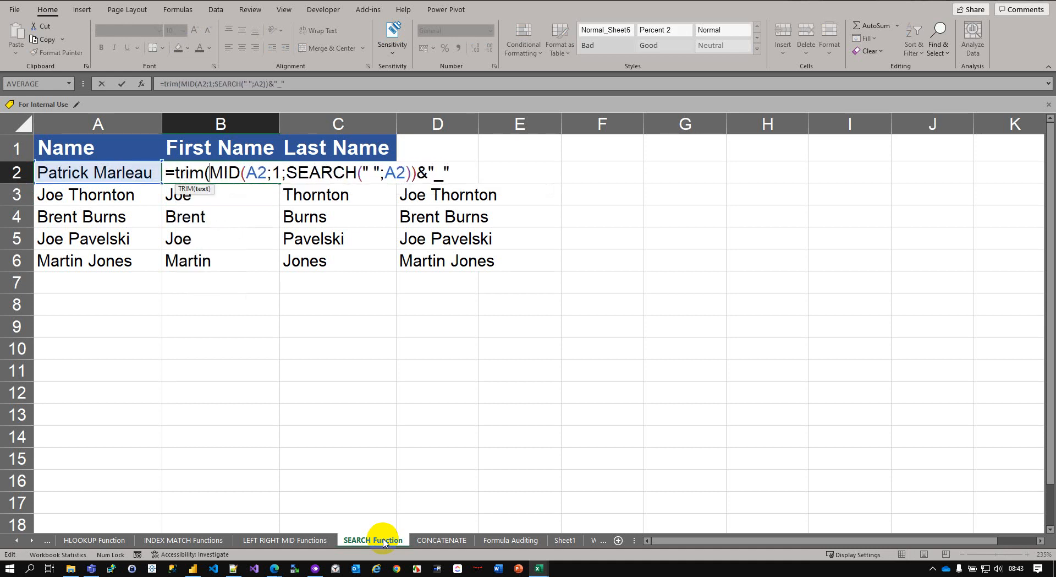
key("End")
key("Left")
key("Left")
key("Left")
key("Left")
type(")")
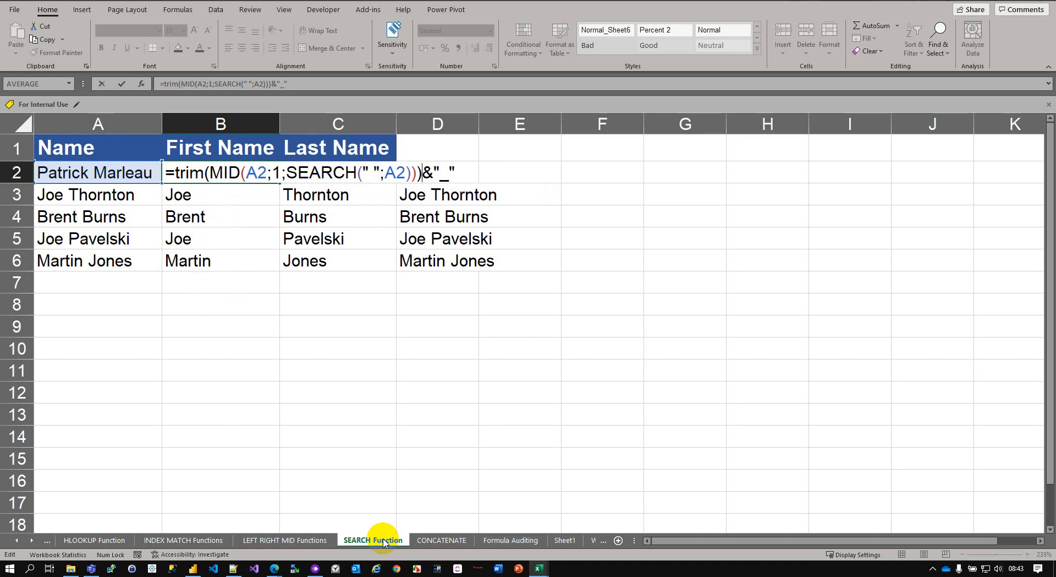
key("Return")
- Examine the & operator that joins the TRIM result to the underscore in the B2 formula
key("Up")
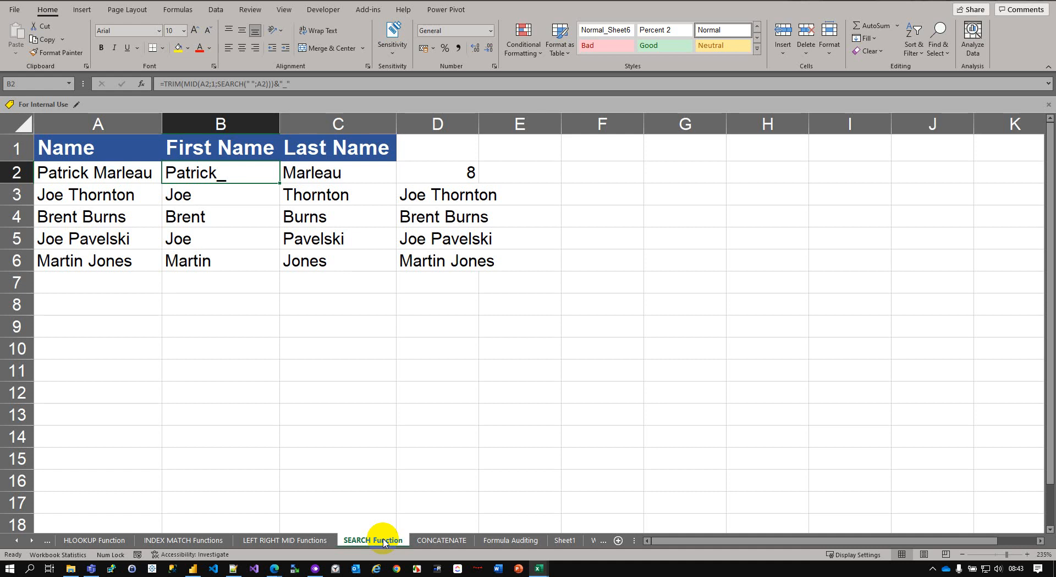
key("Right")
key("Right")
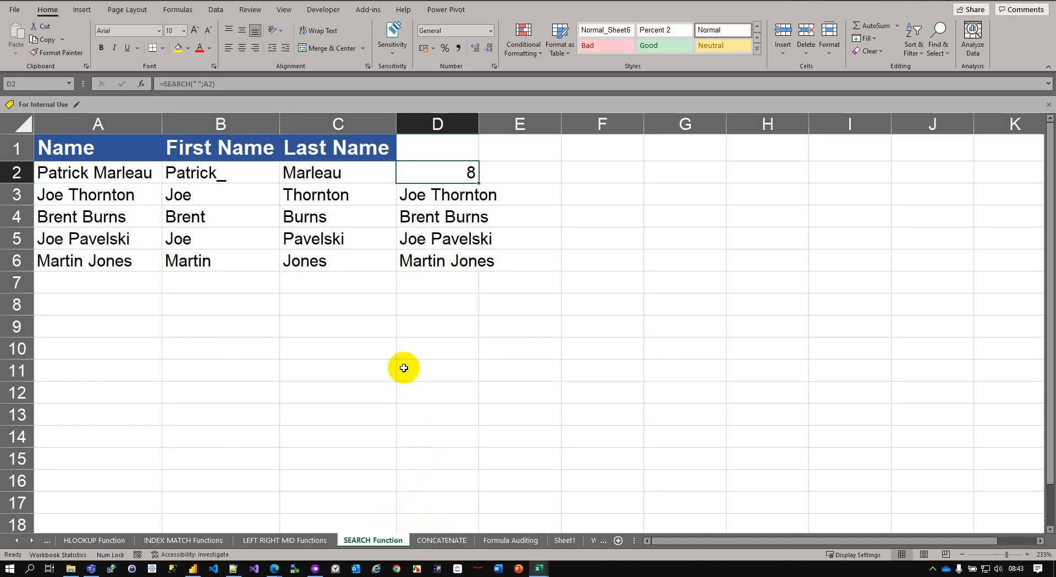
key("Left")
key("Left")
key("F2")
key("Left")
key("Left")
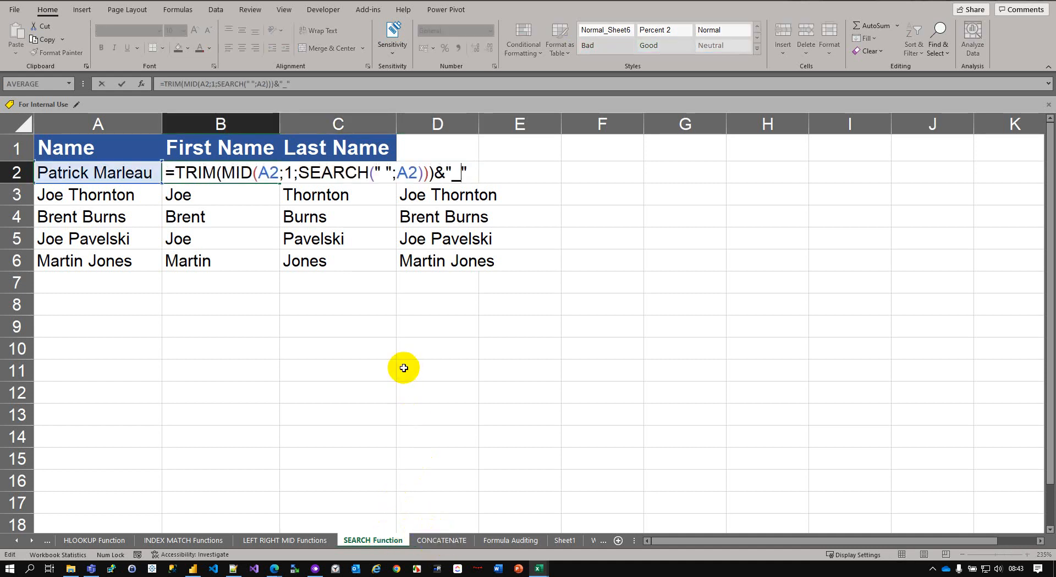
key("Left")
key("shift+Left")
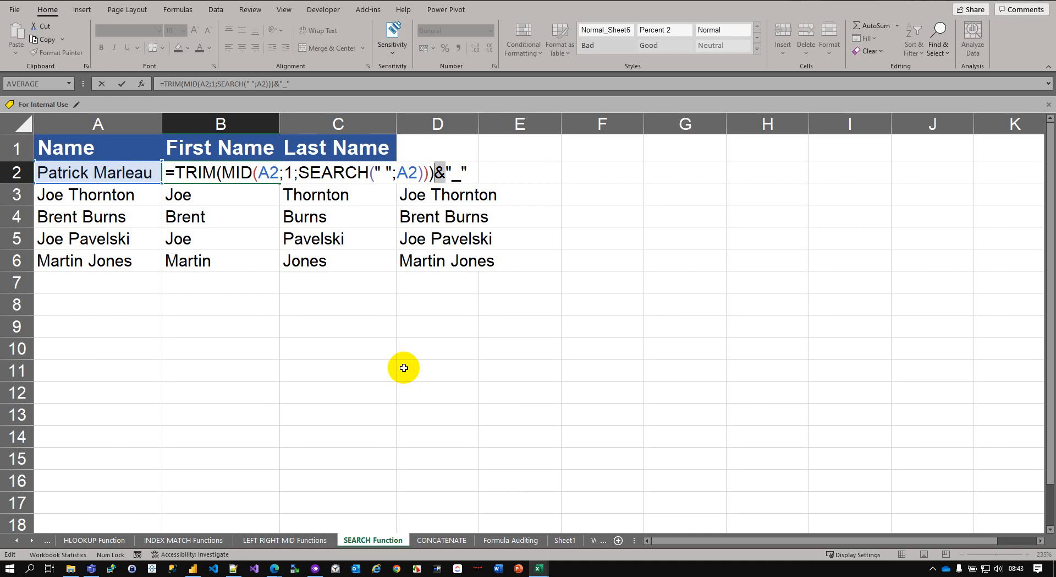
key("Right")
key("Right")
key("Right")
key("Left")
key("Left")
key("Right")
key("ctrl+Return")
- Enter the formula ="XXXX"&"YYYY" in cell F2 to join two text strings
key("Down")
key("Right")
key("Right")
key("Right")
key("Right")
key("Up")
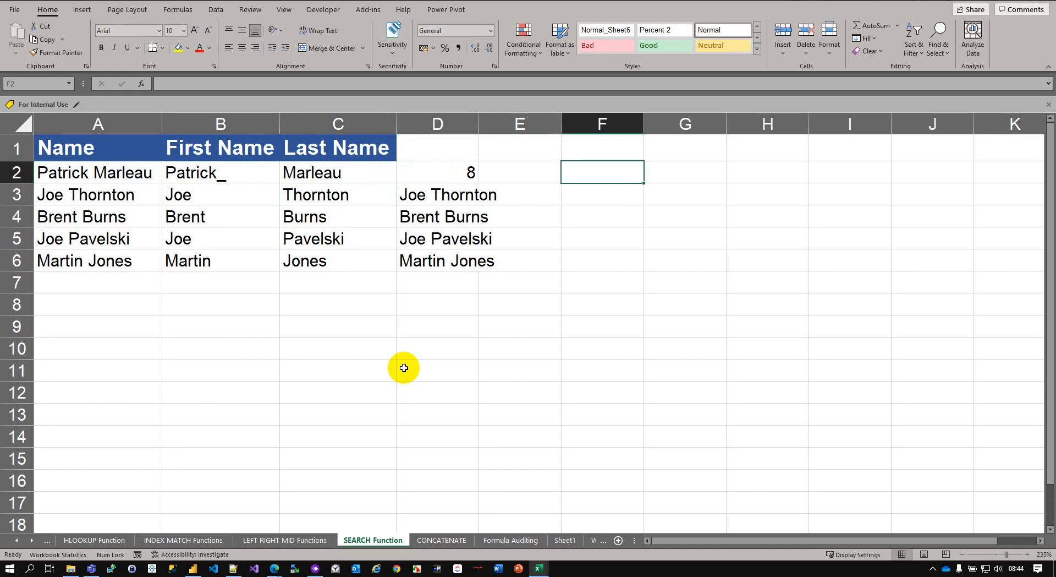
type("=\"X")
key("alt+x")
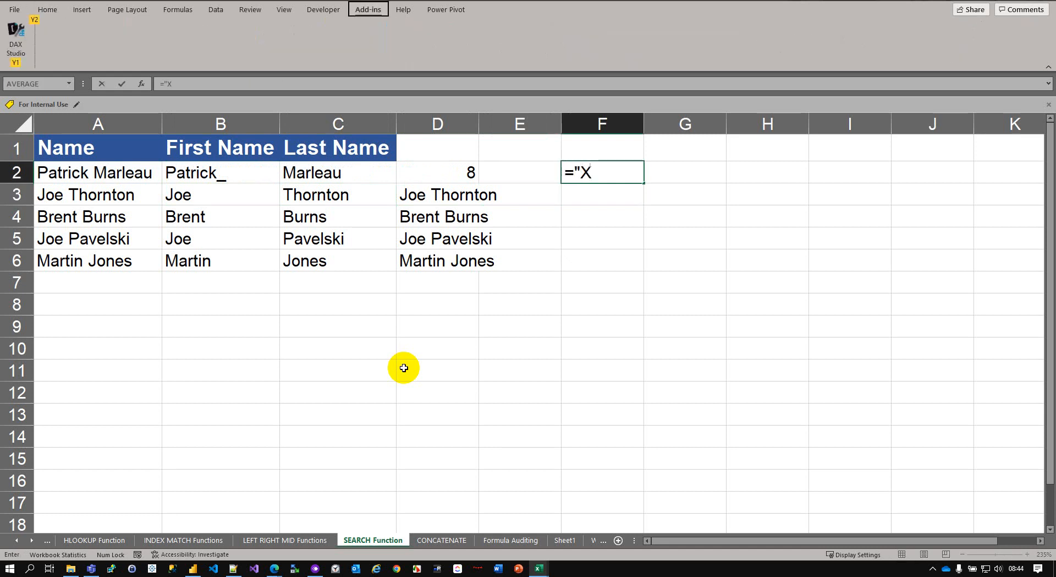
key("Escape")
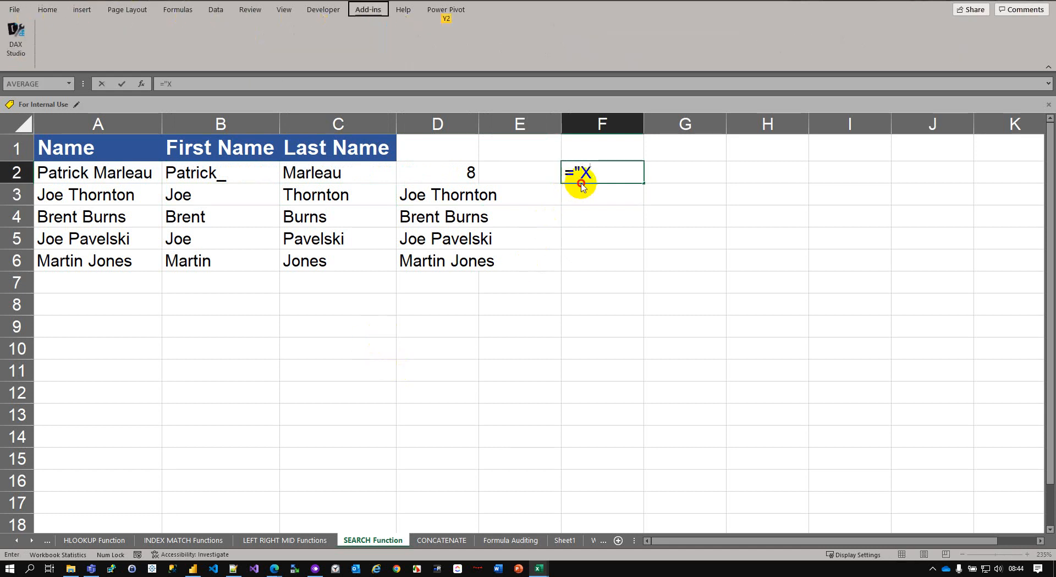
left_click(580, 183)
key("n")
left_click(510, 334)
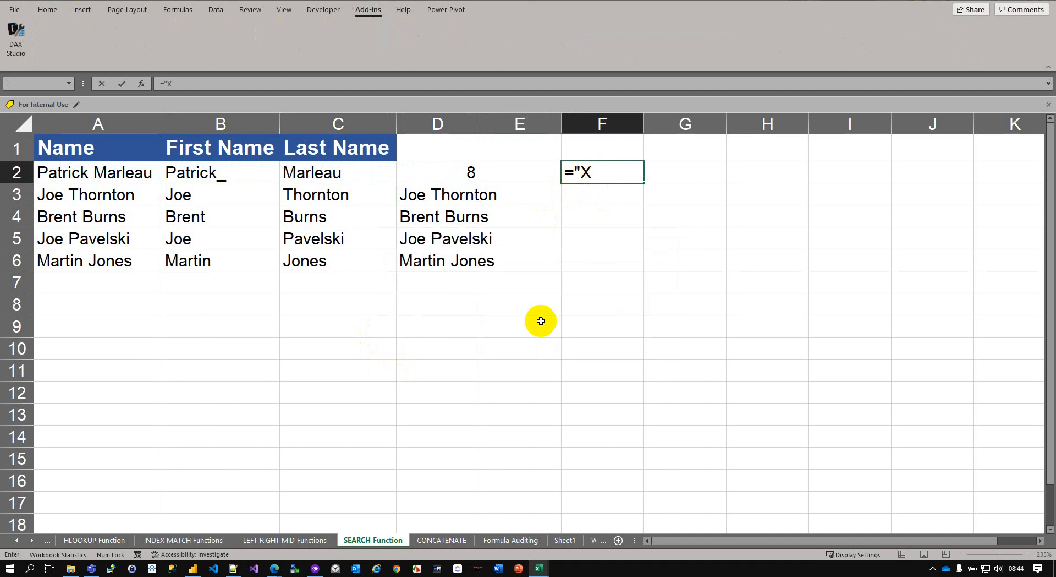
type("XXX")
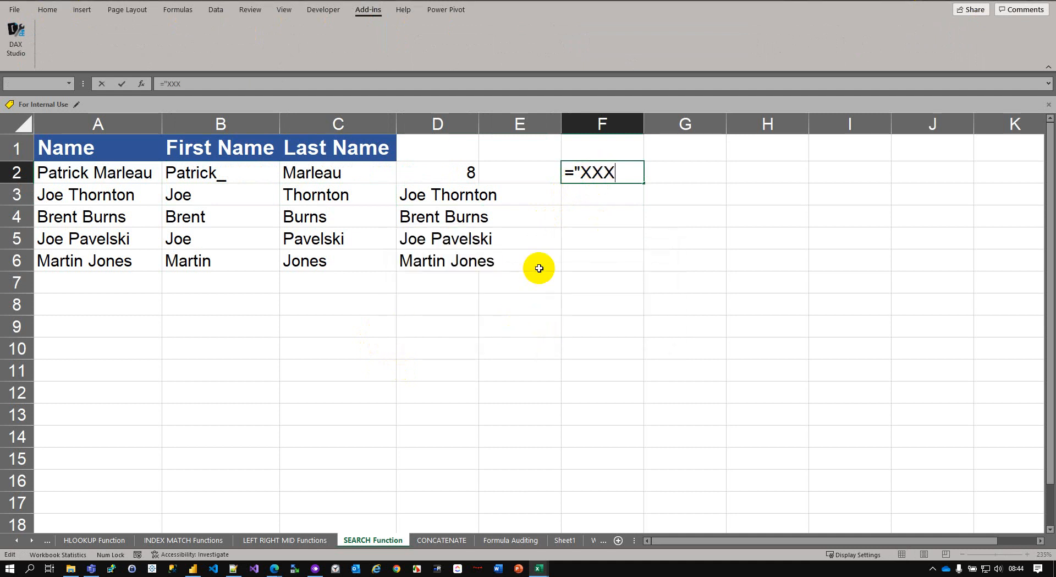
type("X\"&\"YYYY\"")
key("Return")
- Replace "YYYY" in the F2 formula with the number 10, giving ="XXXX"&10
key("Up")
key("F2")
key("BackSpace")
key("BackSpace")
key("BackSpace")
key("BackSpace")
key("BackSpace")
key("BackSpace")
type("10")
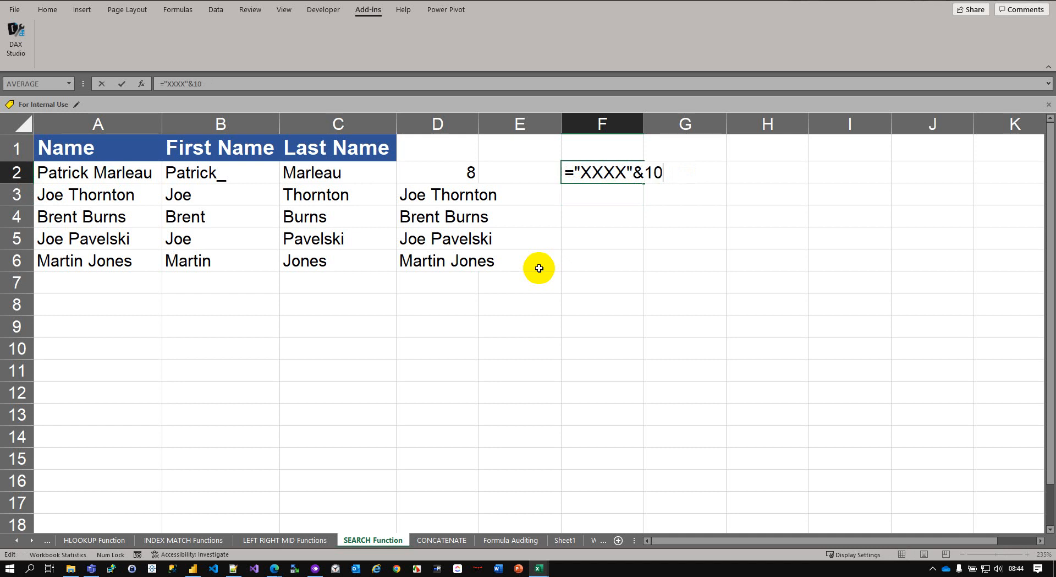
key("Return")
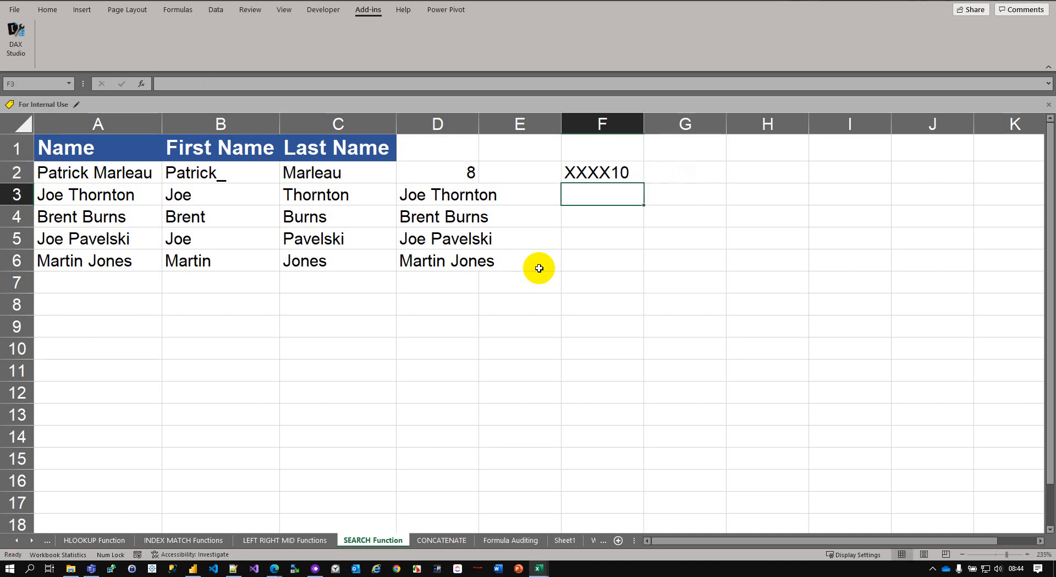
- Insert the CONCAT function at the start of the formula in F2
key("Up")
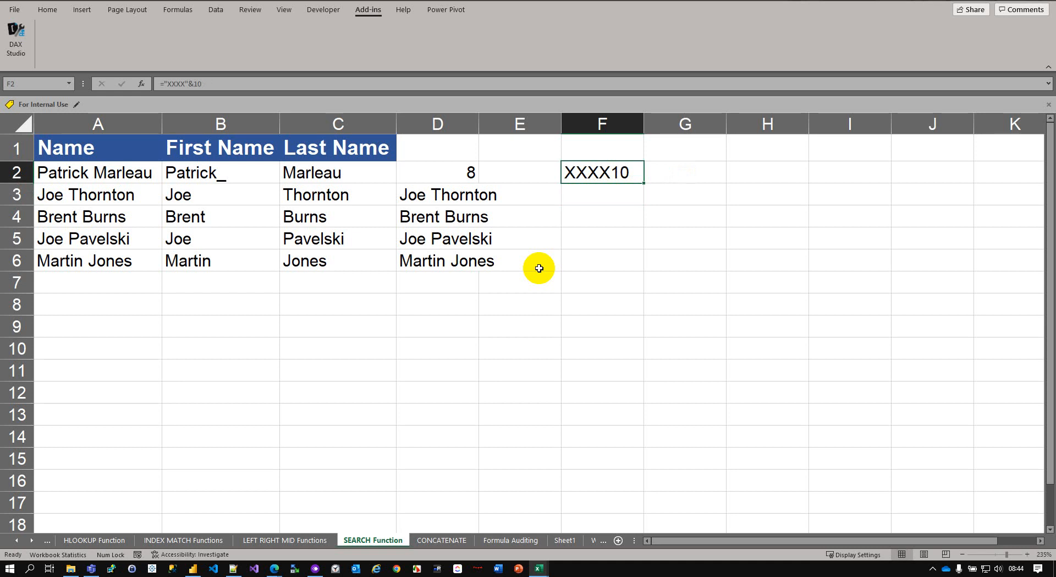
key("F2")
key("Home")
key("Right")
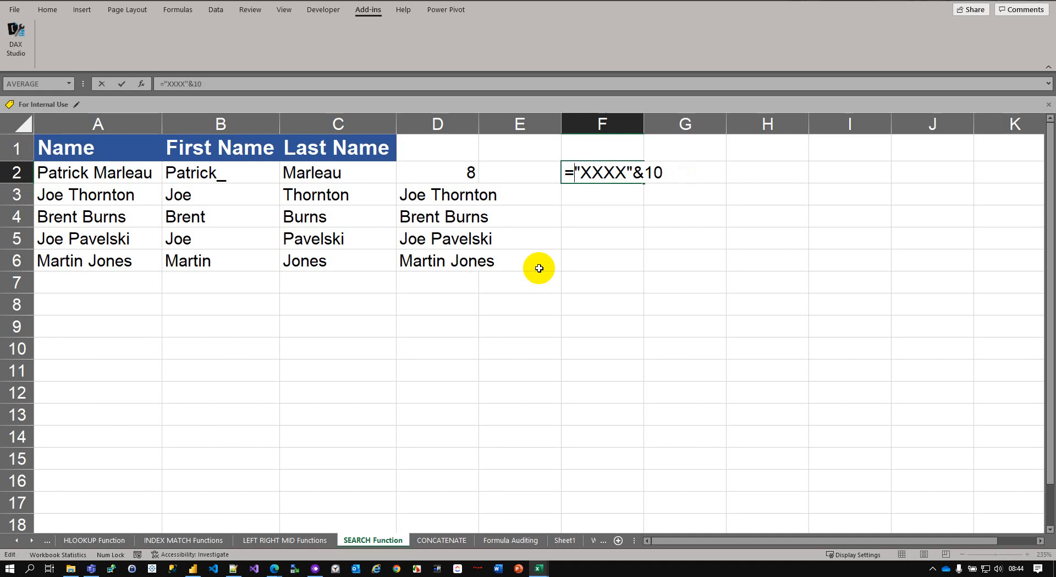
type("conca")
key("Tab")
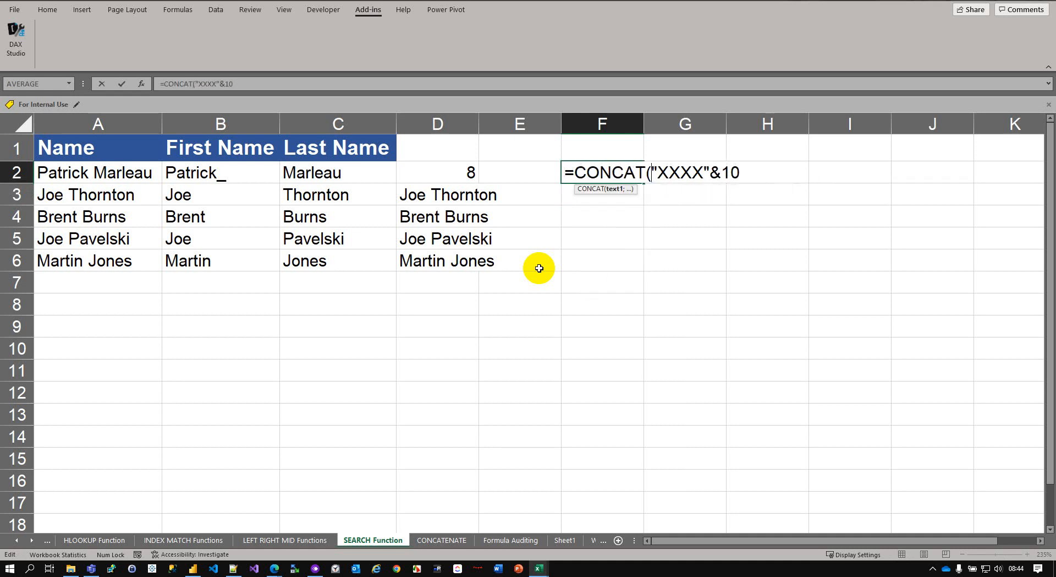
- Separate the CONCAT arguments with a semicolon instead of &, completing the F2 formula as =CONCAT("XXXX";10)
key("End")
key("Left")
key("Left")
key("BackSpace")
type(";")
key("End")
type(")")
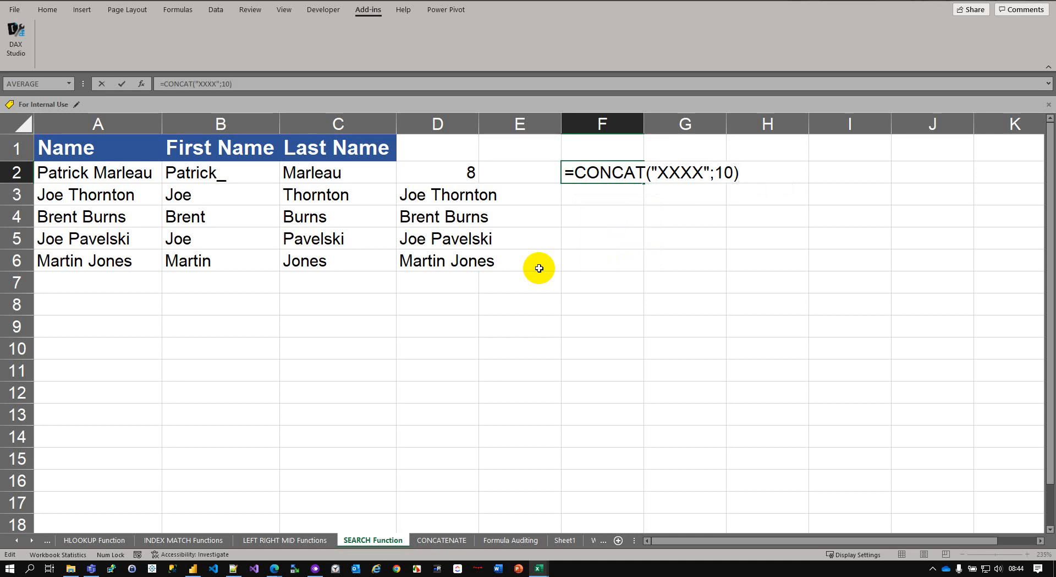
key("Return")
- Replace the formula in F2 with =LEN(B2) to count the characters in the first name cell
key("Up")
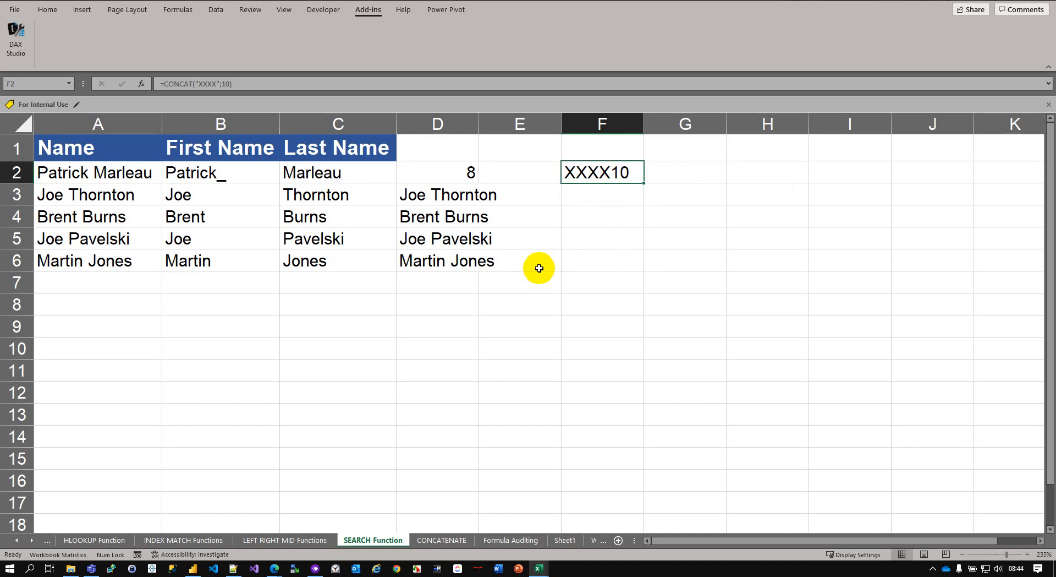
type("=Len(")
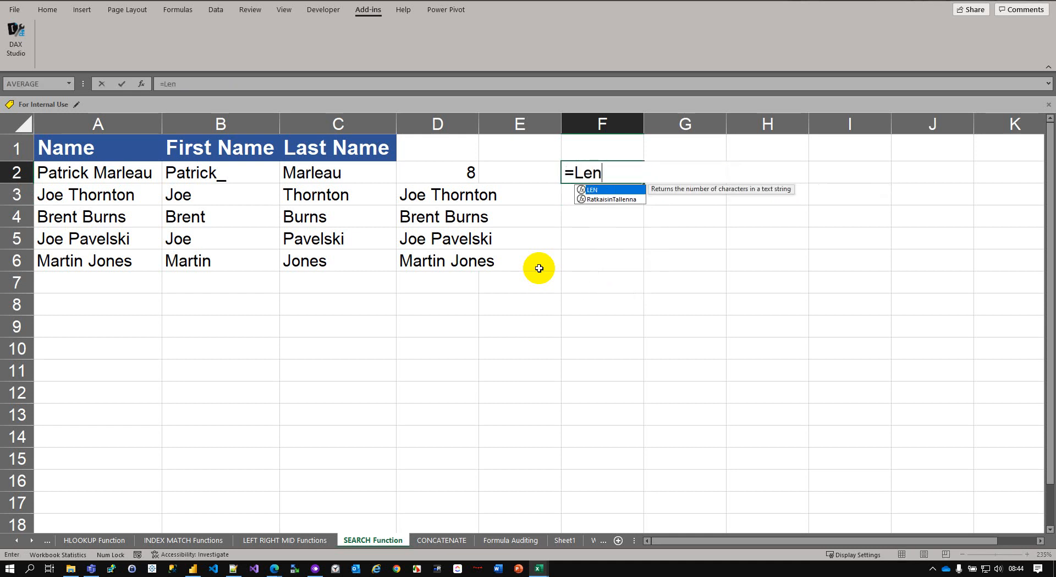
key("Up")
key("Right")
key("Left")
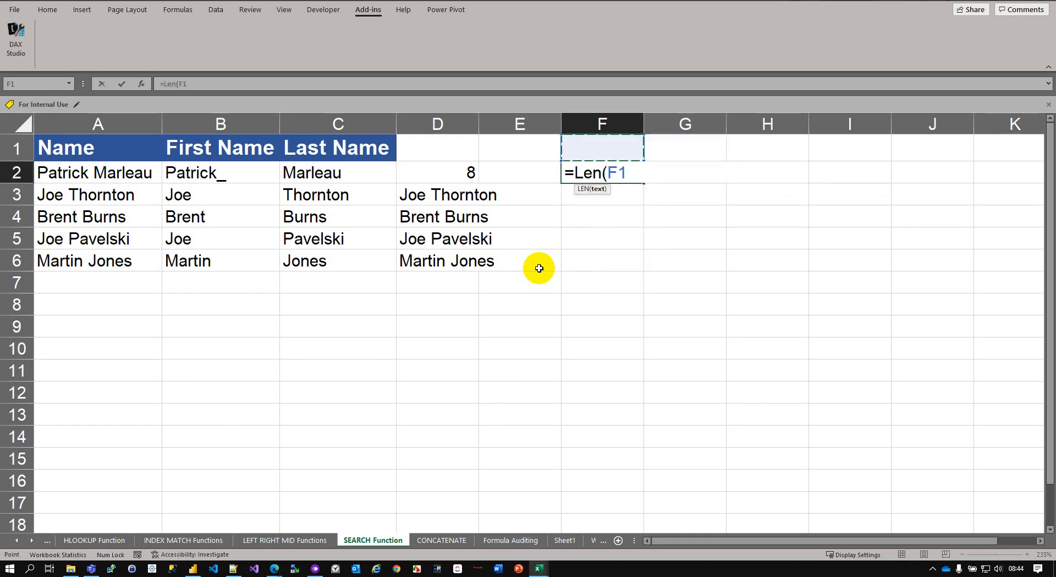
key("Down")
key("Left")
key("Left")
key("Left")
key("Left")
key("Left")
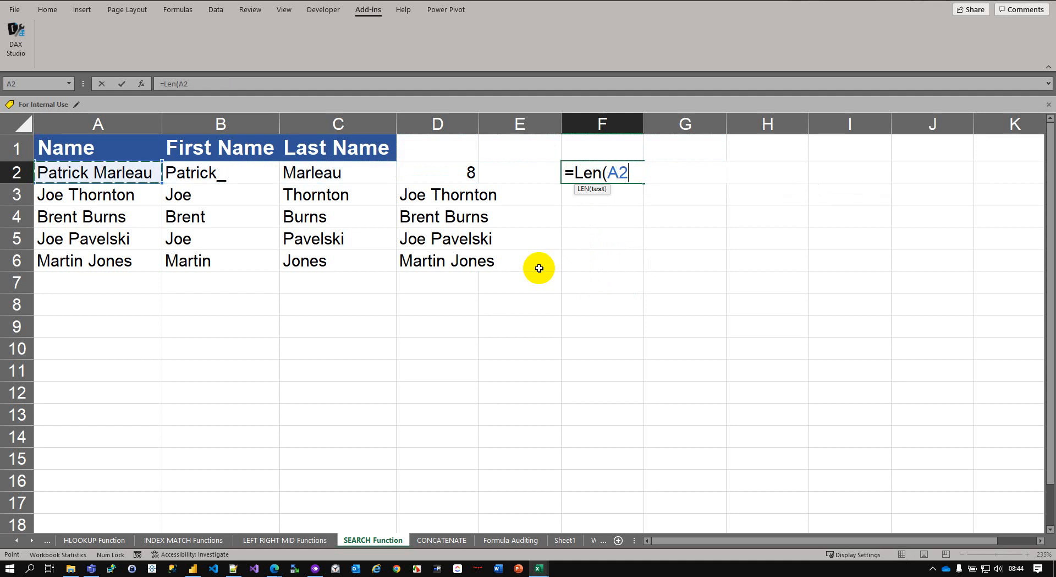
key("Right")
type(")")
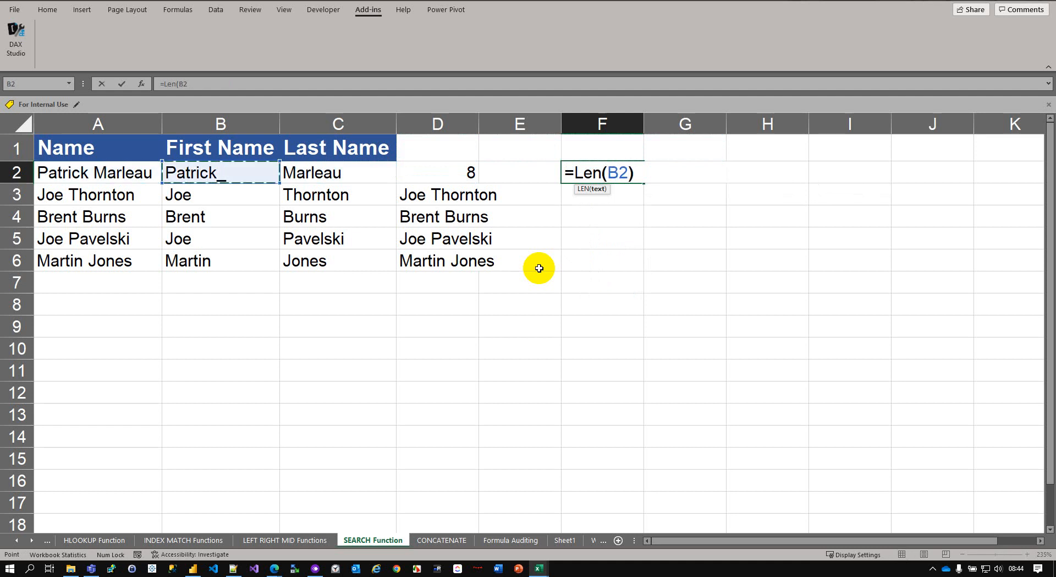
key("Return")
- Enter the date 1-1-2022 in cell E2
key("Up")
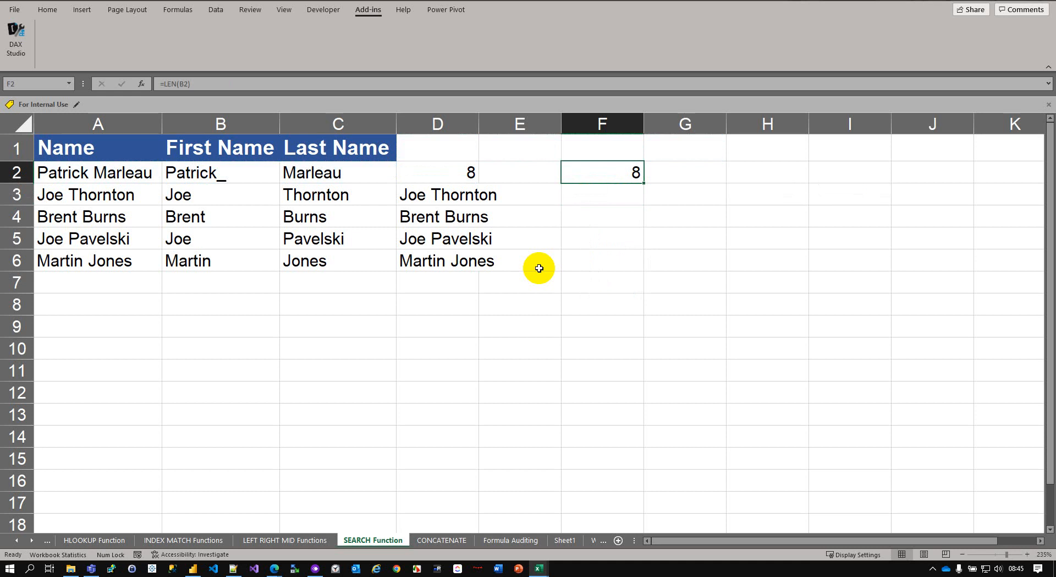
key("F2")
key("Escape")
key("Left")
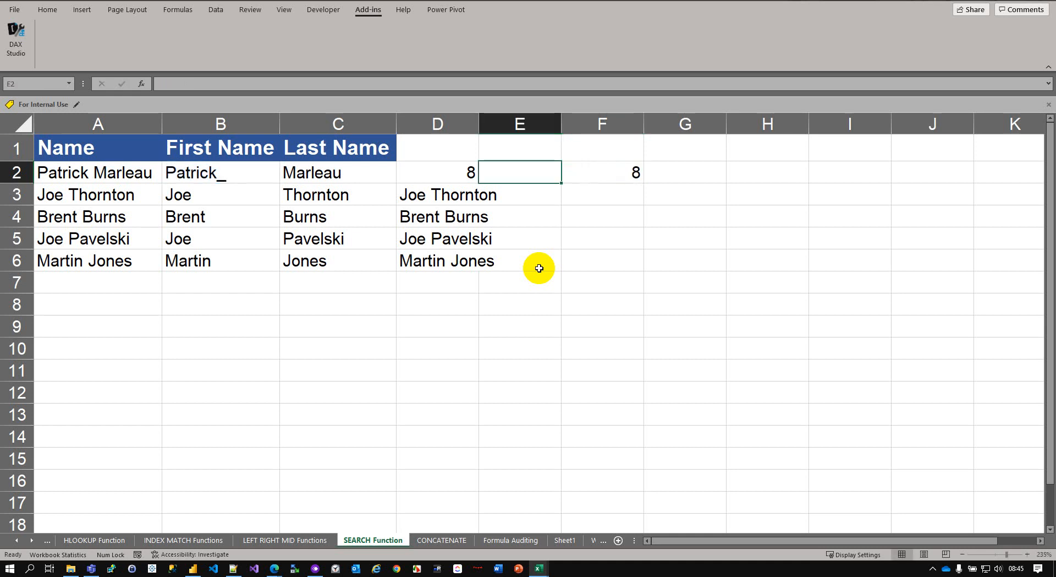
type("1-1-")
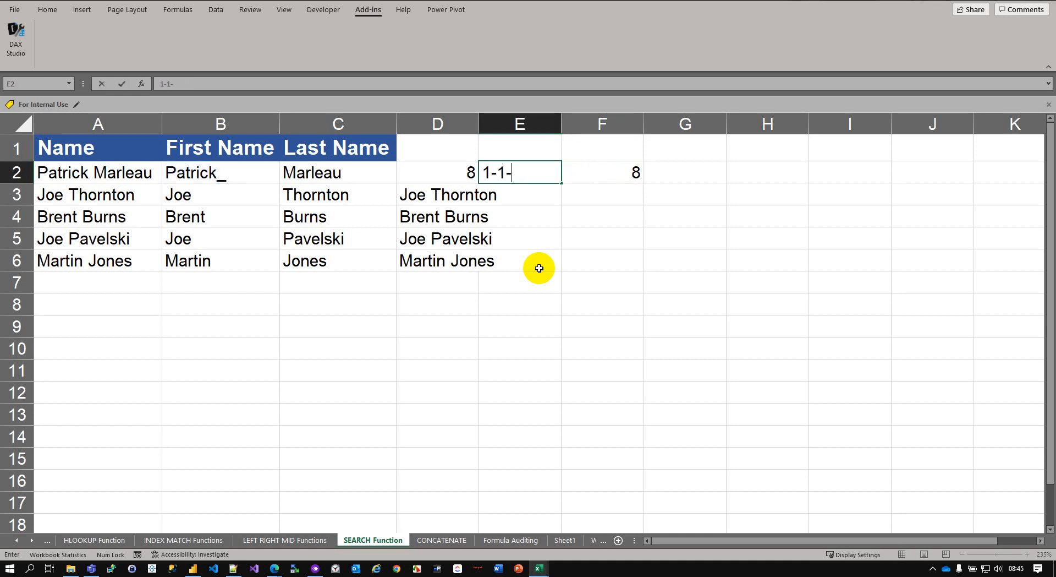
type("2022")
key("Return")
- Start a TEXT formula in F2 that takes the date in E2 as its value
key("Up")
key("Right")
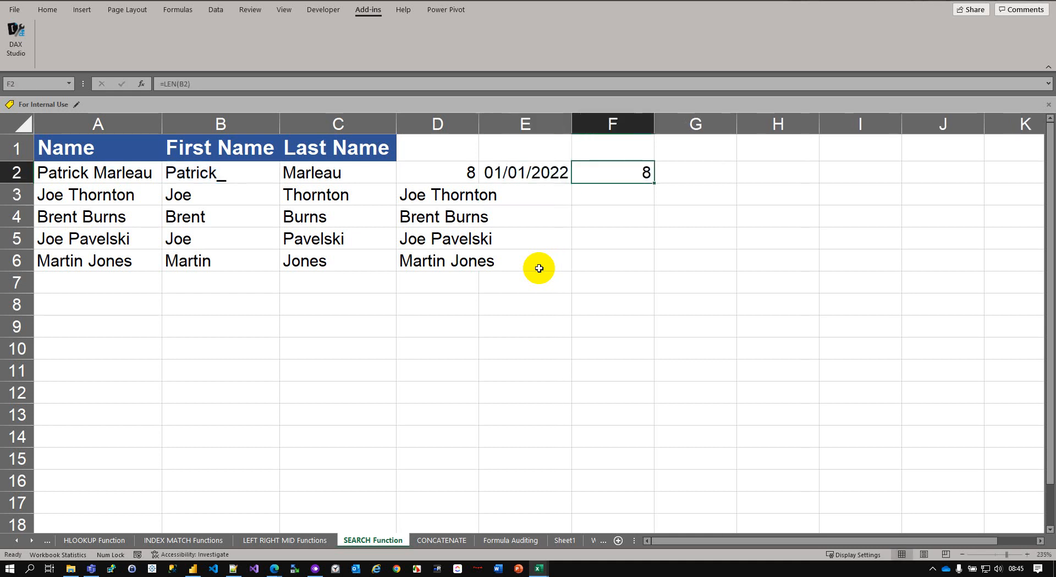
type("=text")
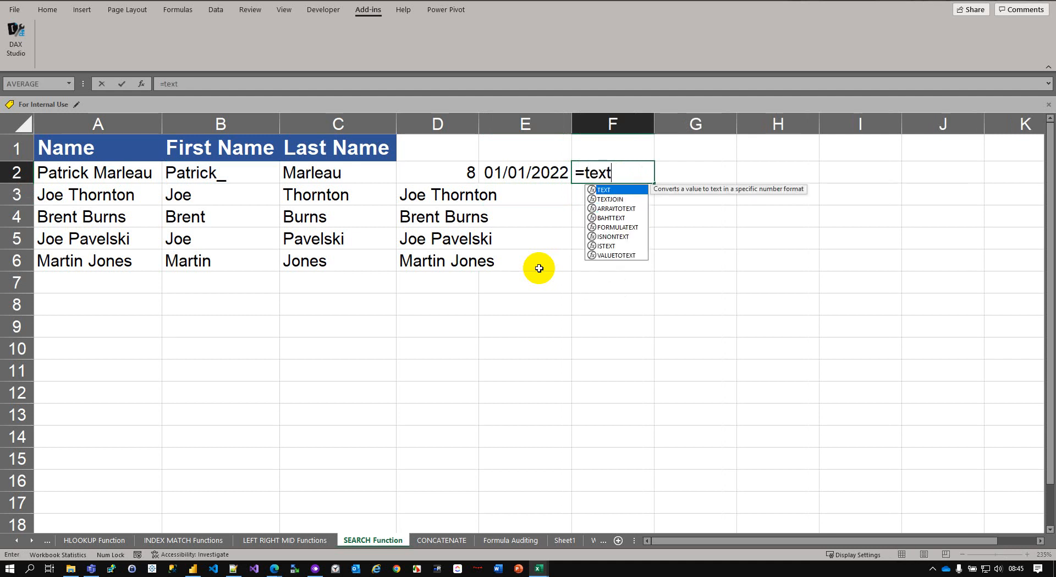
type("/(")
key("BackSpace")
key("BackSpace")
type("(")
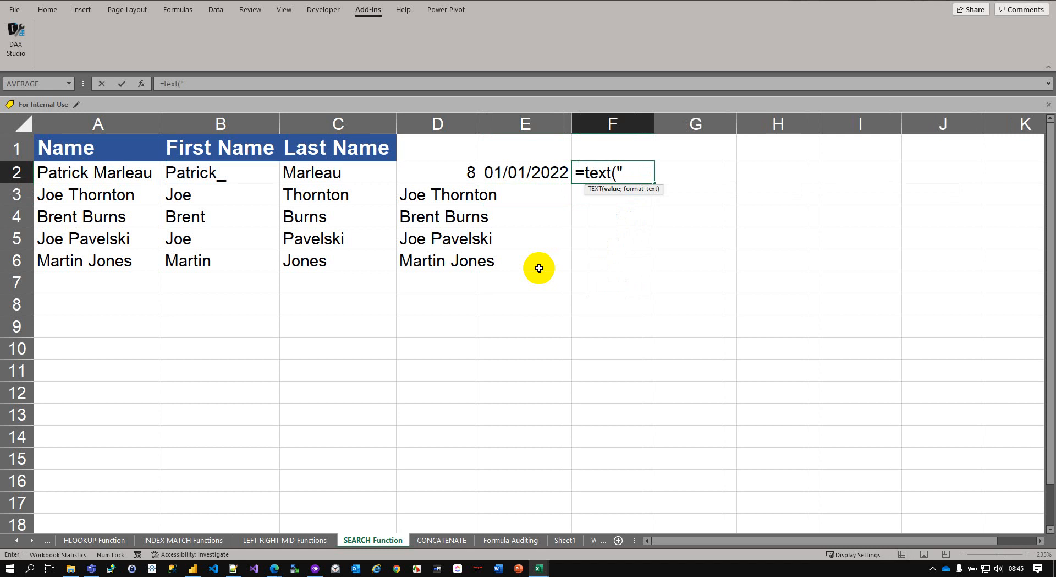
key("BackSpace")
key("F2")
key("Home")
key("Right")
key("End")
key("F2")
key("Up")
key("Left")
key("Down")
type(";")
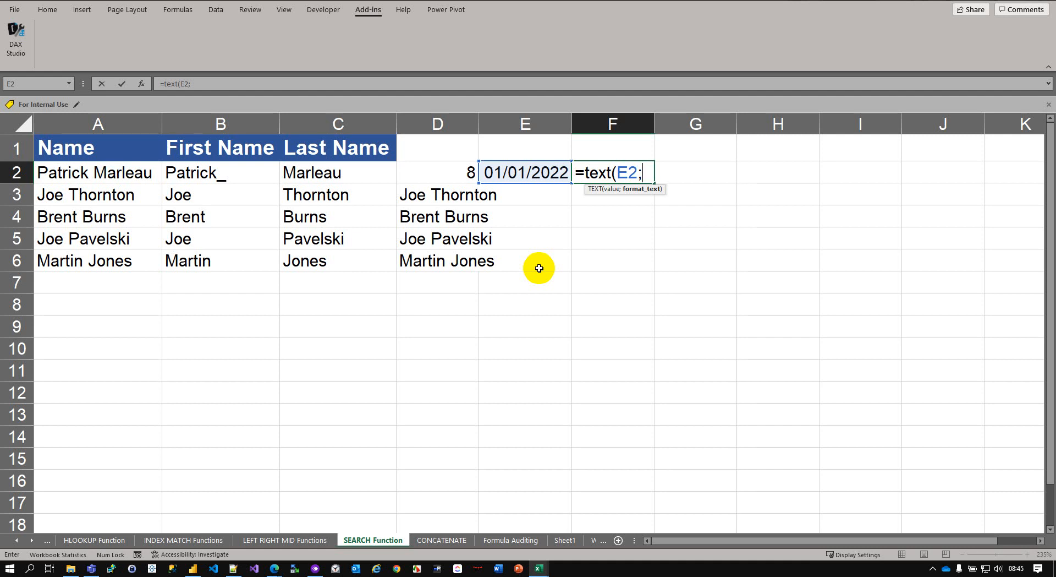
- Complete the TEXT formula in F2 with the format text "Mês: mm"
type("\"Mês:")
key("shift+space")
key("BackSpace")
key("BackSpace")
key("BackSpace")
type("mm\")=")
key("BackSpace")
key("Return")
key("Up")
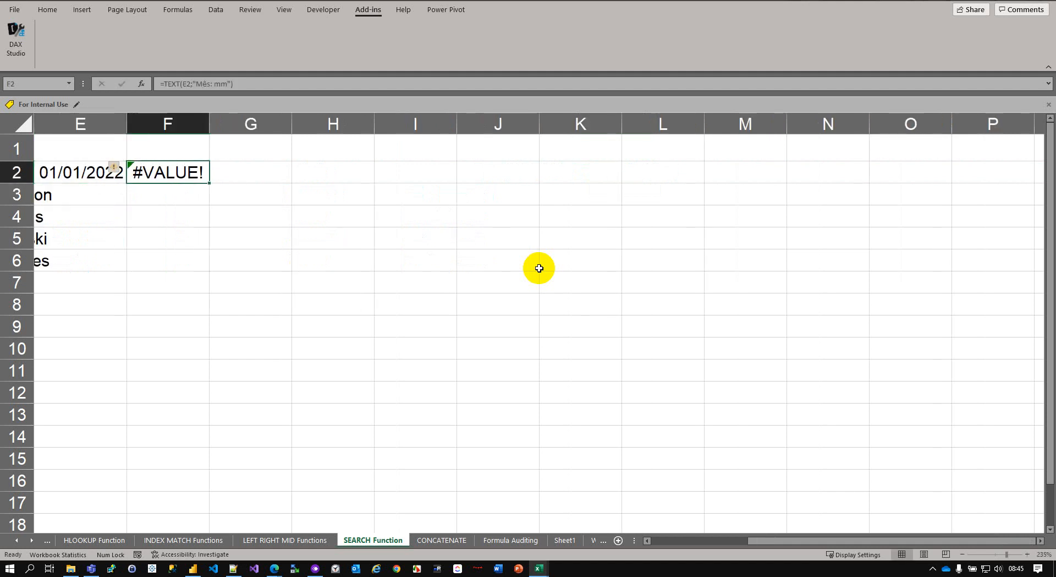
- Shorten the format text of the TEXT formula in F2 to "mm"
key("F2")
key("Left")
key("Left")
key("Left")
key("Left")
key("Left")
key("Left")
key("Left")
key("Left")
key("Left")
key("Left")
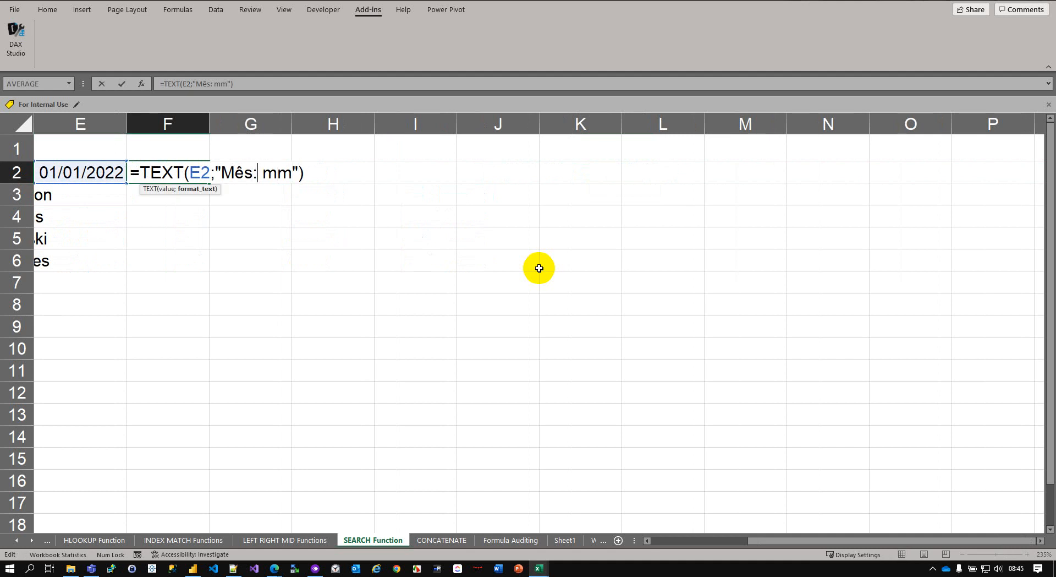
key("Delete")
key("Delete")
key("Delete")
key("Delete")
key("Delete")
key("Delete")
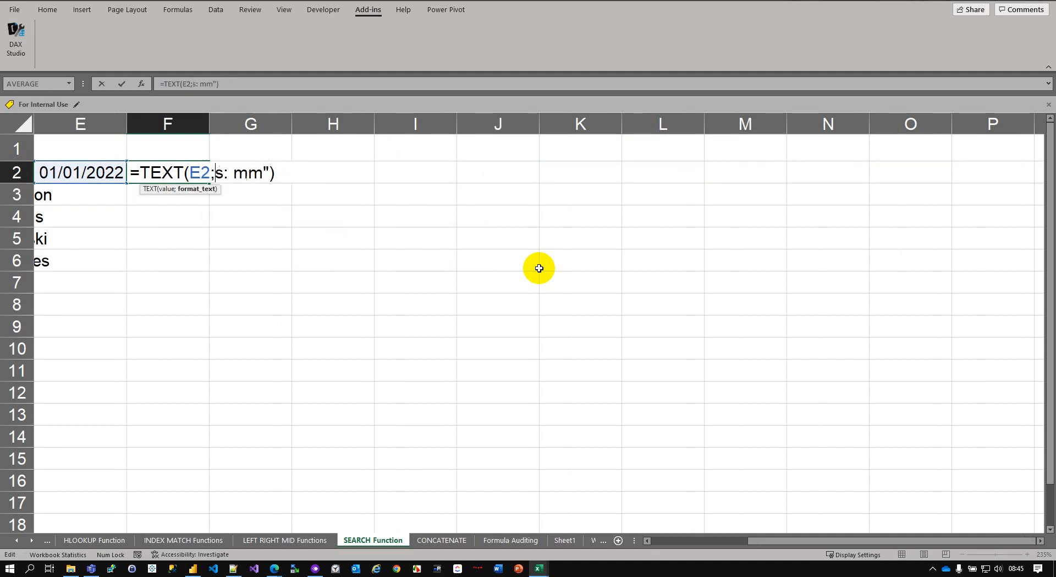
type("\"")
key("Return")
- Prefix the TEXT formula in F2 with the literal "Mês: " joined by &
key("Up")
key("F2")
key("Home")
key("Right")
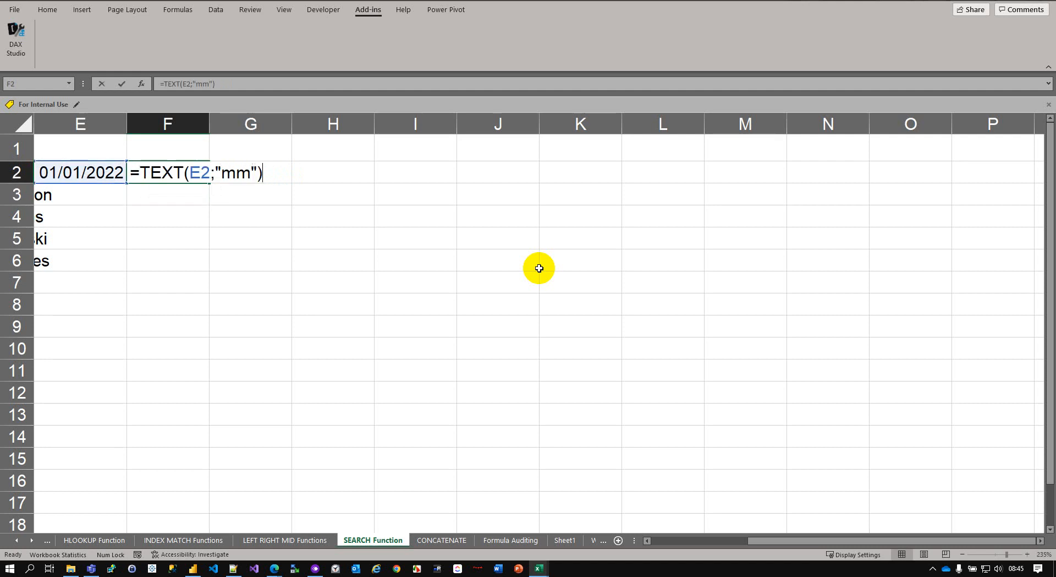
type("\"Mês")
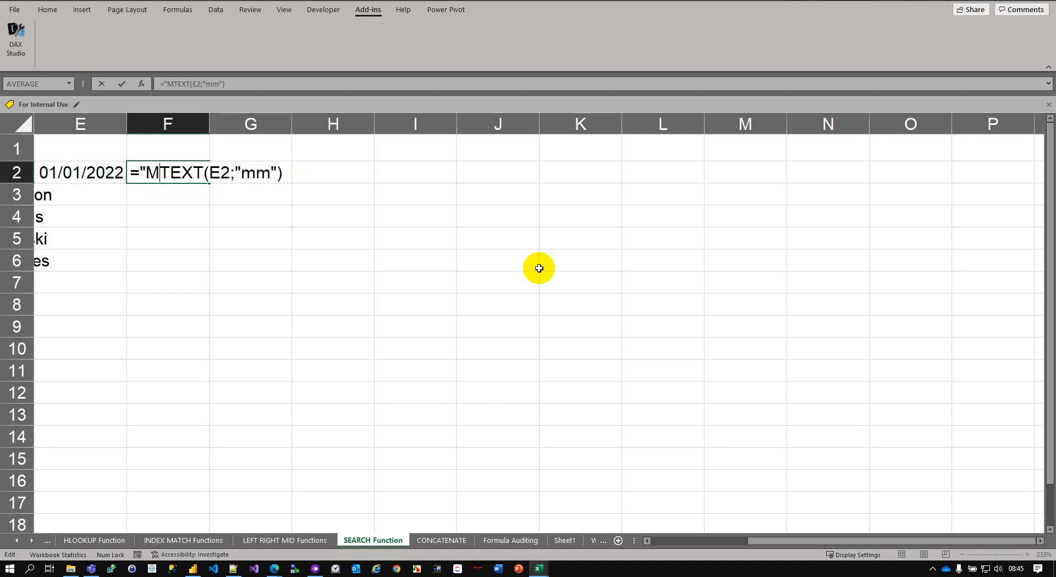
type(": \"&")
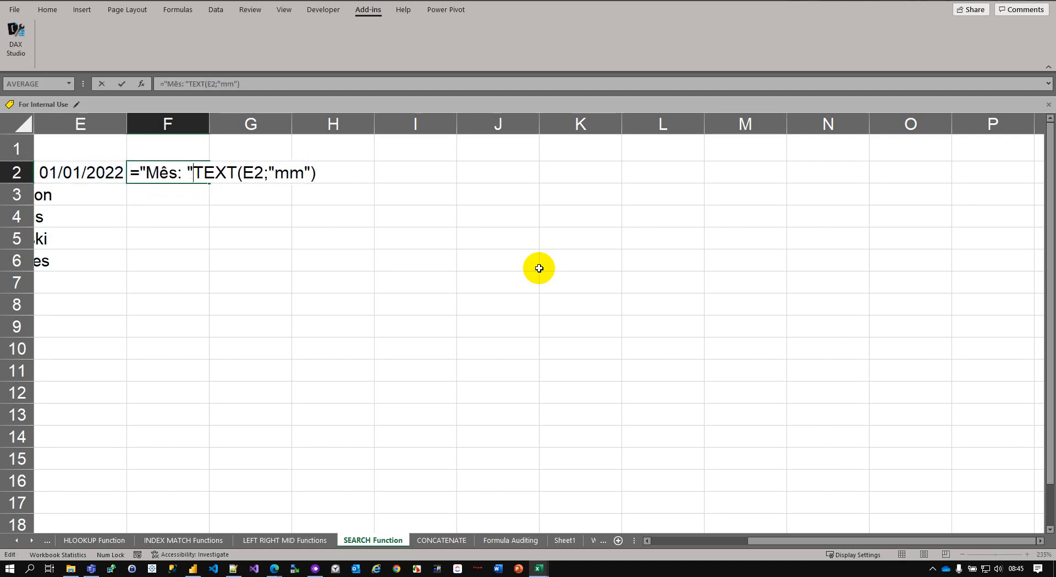
key("Return")
key("Up")
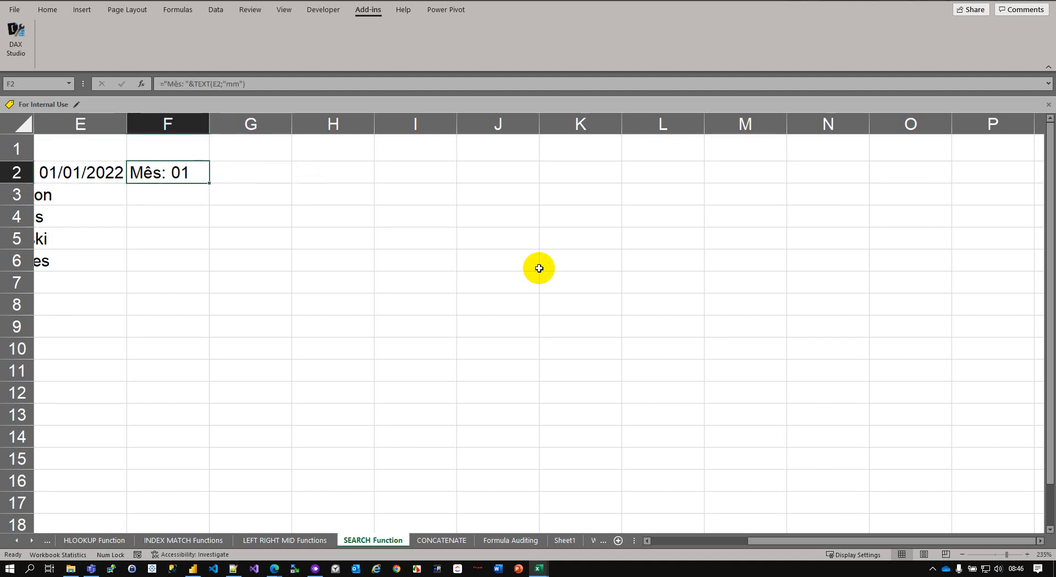
key("F2")
key("Return")
key("Up")
key("Left")
key("Left")
key("Left")
key("Left")
key("Right")
key("Right")
key("Right")
key("Right")
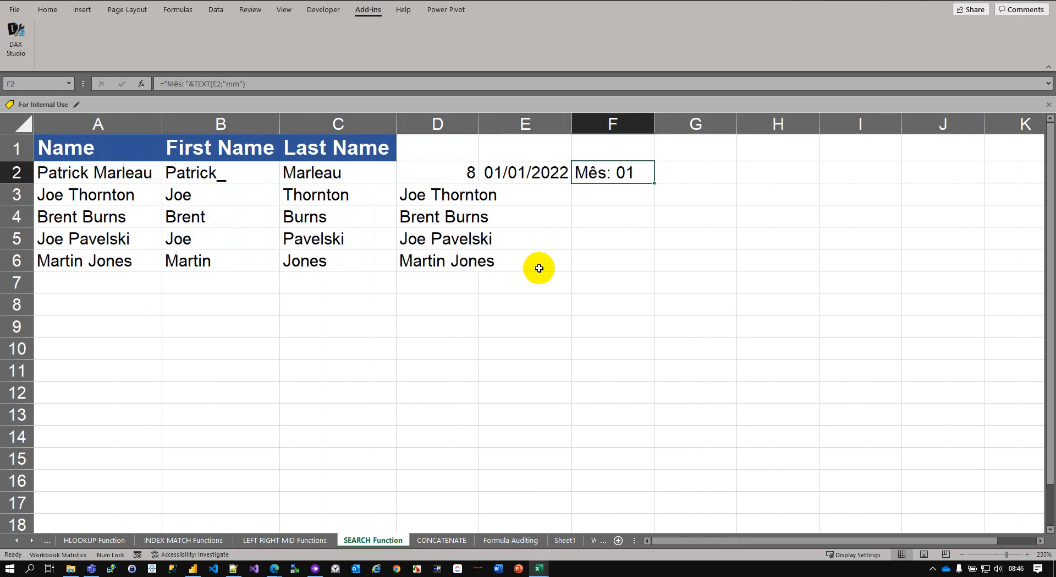
- Replace the formula in F2 with a TEXTJOIN that uses an empty delimiter "" and TRUE for ignoring empty cells
type("=")
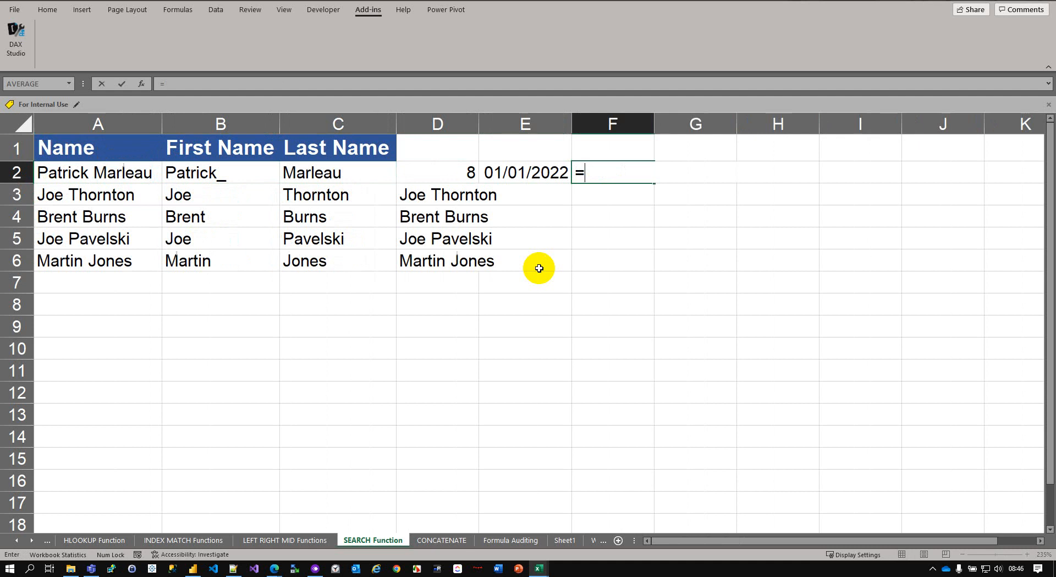
type("text")
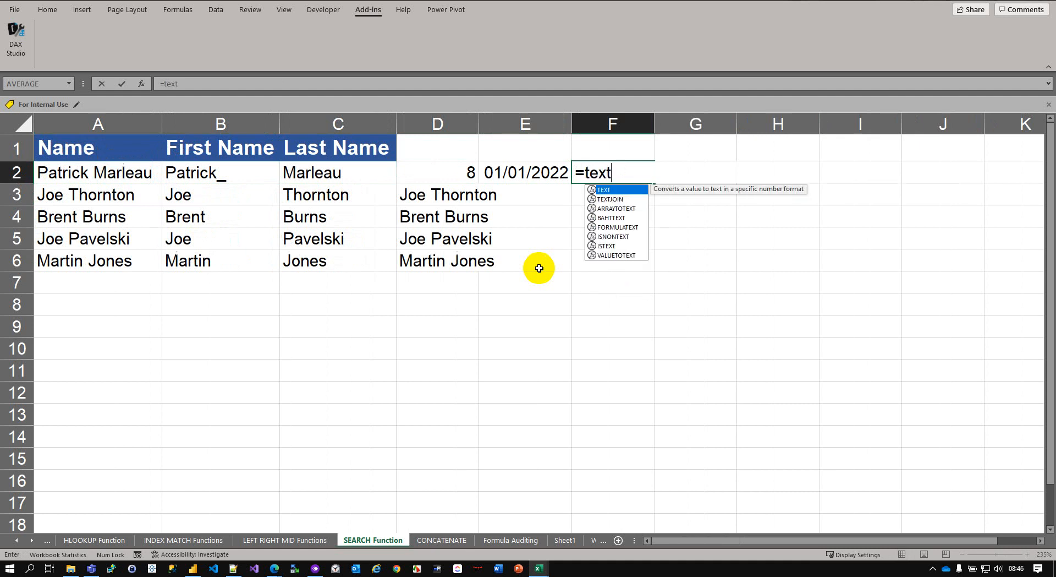
key("Down")
key("Tab")
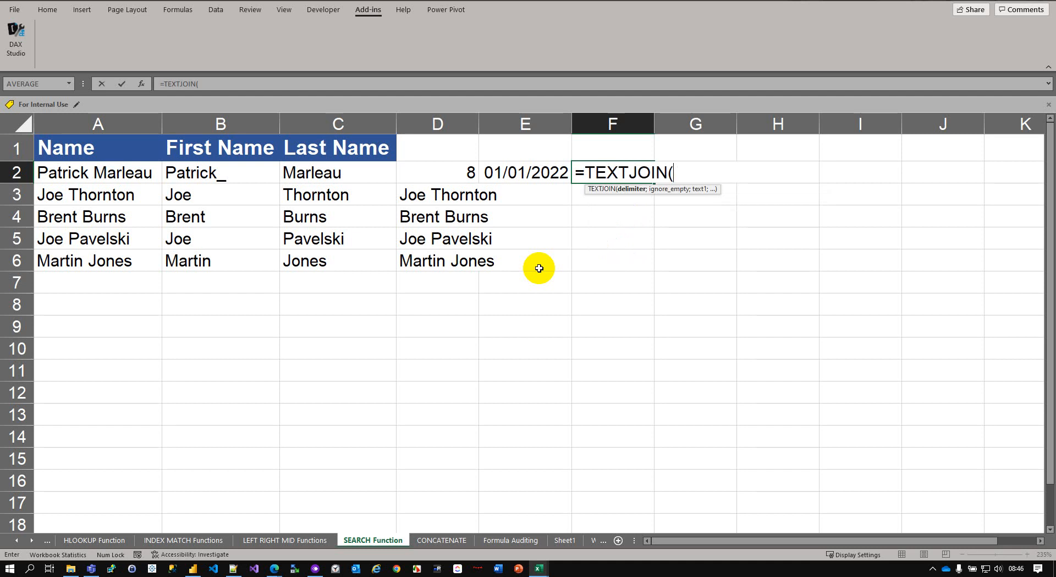
type("\"\";")
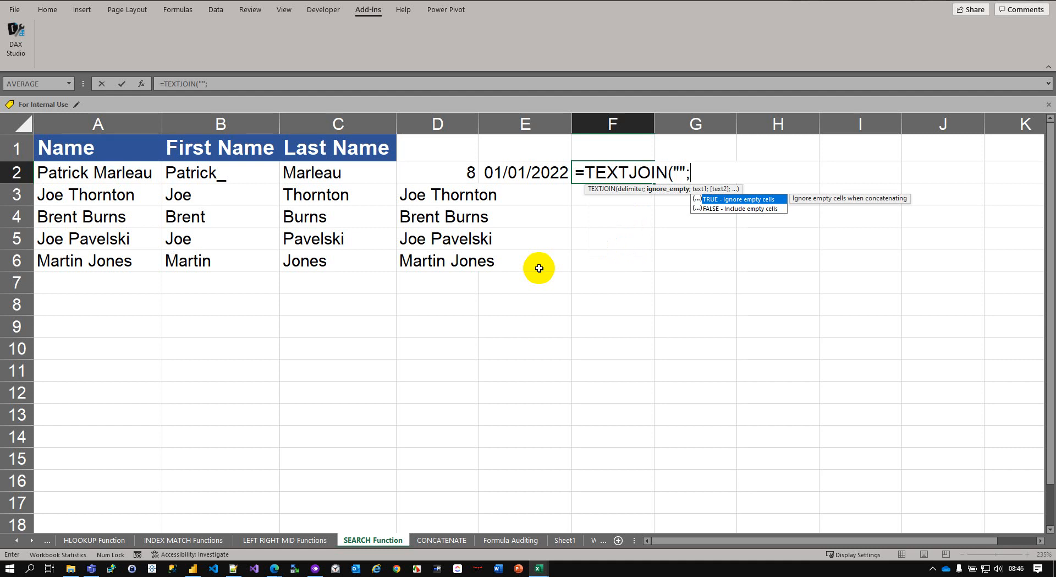
key("Tab")
type(";")
- Complete the TEXTJOIN formula in F2 with the range A2:D2 as the text to join
key("Up")
key("Left")
key("Down")
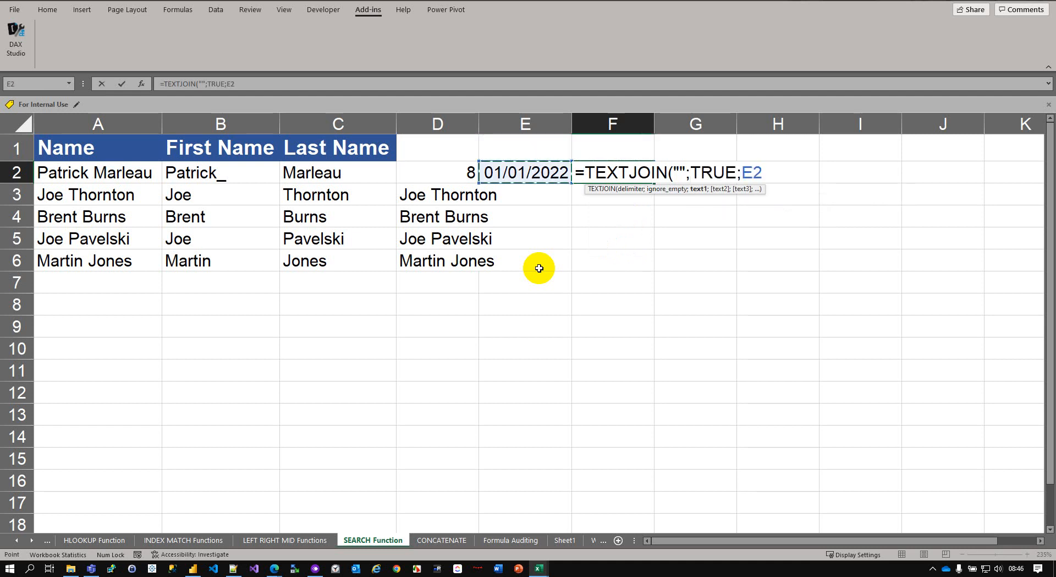
key("Left")
key("shift+Left")
key("shift+Left")
key("shift+Left")
type(")")
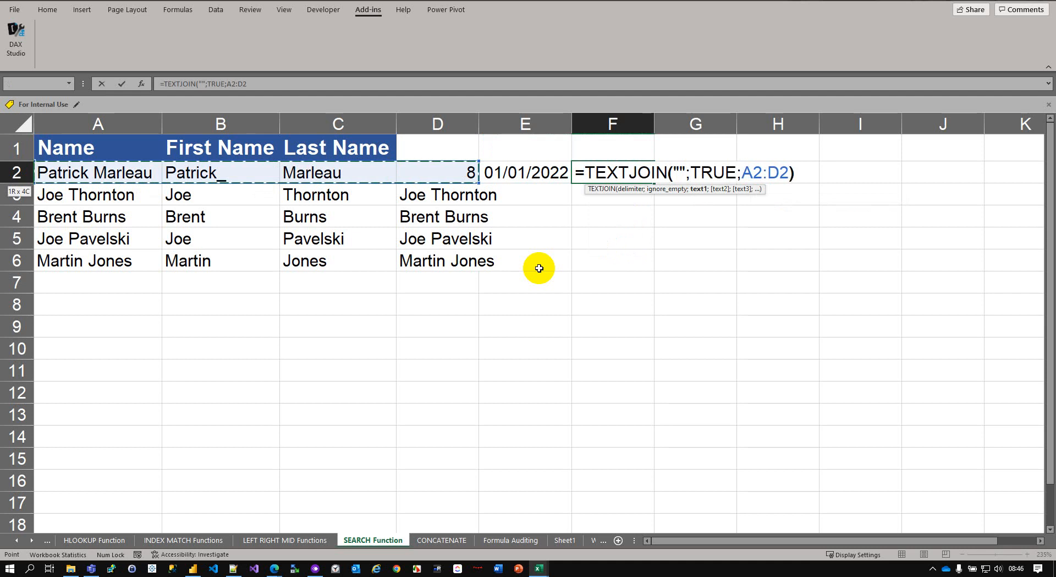
key("Return")
key("Up")
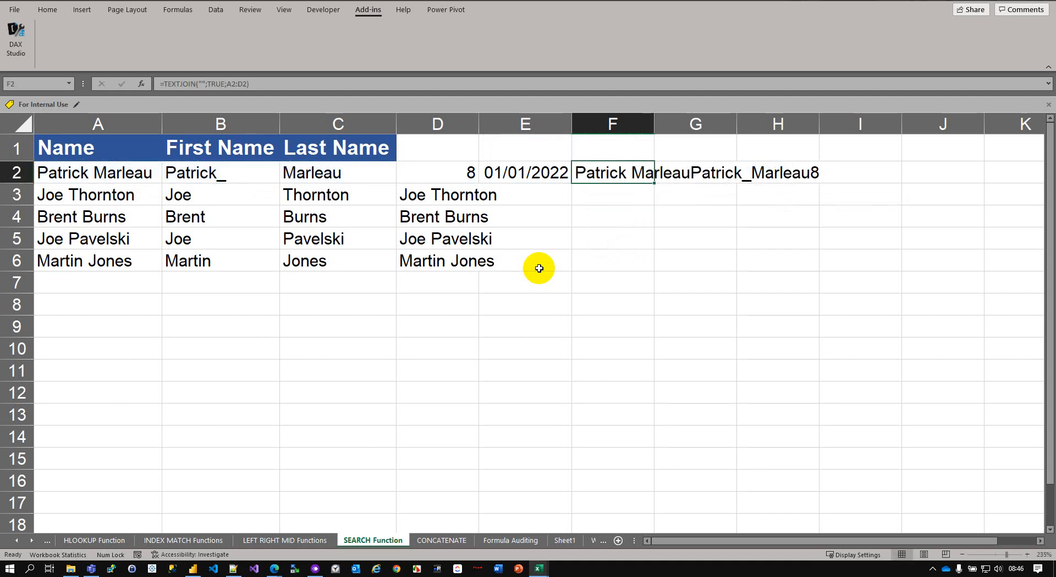
- Change the delimiter of the TEXTJOIN formula in F2 to ";"
key("F2")
key("Left")
key("Left")
key("Left")
key("Left")
key("Left")
key("Left")
key("Left")
key("Left")
key("Left")
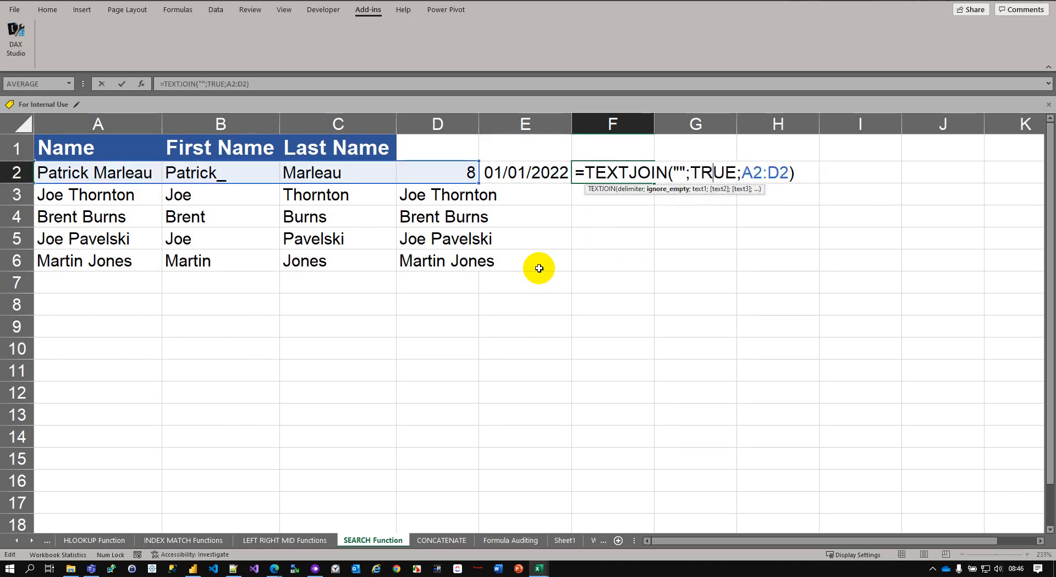
key("Left")
key("Left")
key("Left")
key("Left")
type(";")
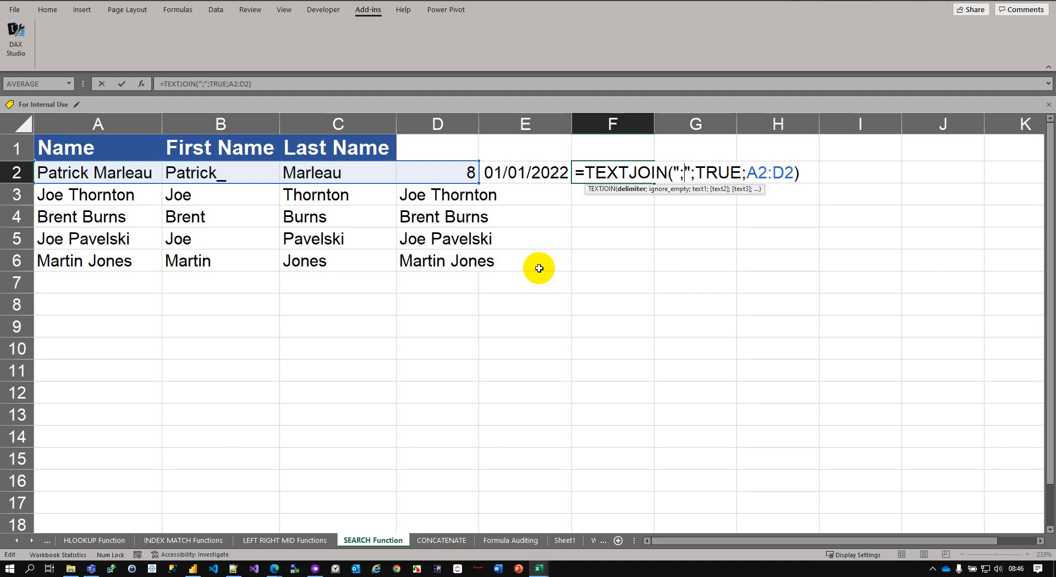
- Set the ignore_empty argument of the TEXTJOIN formula in F2 to FALSE
key("Right")
key("shift+Right")
key("shift+Right")
key("shift+Right")
key("shift+Right")
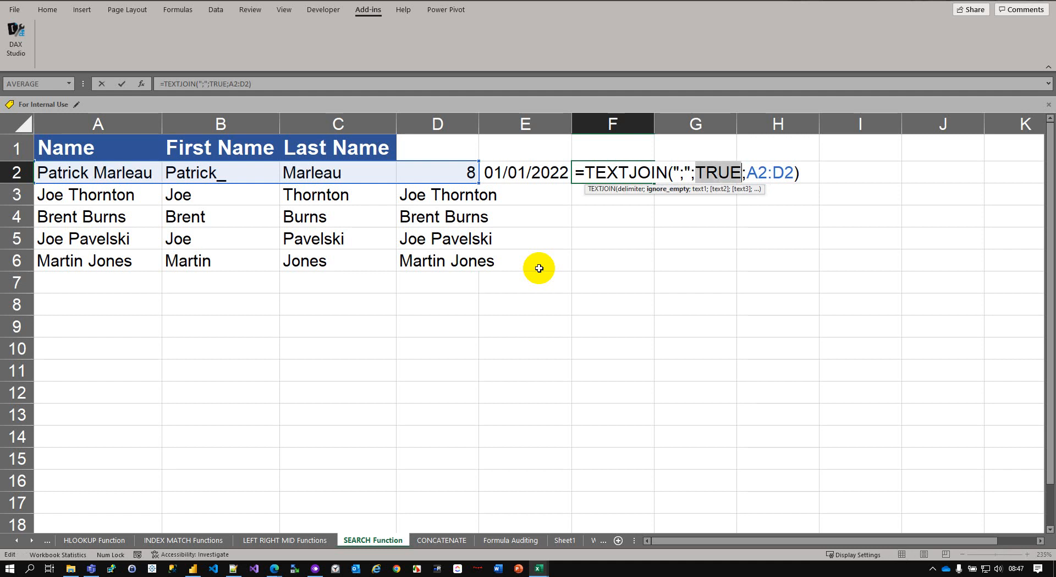
type("FASLE")
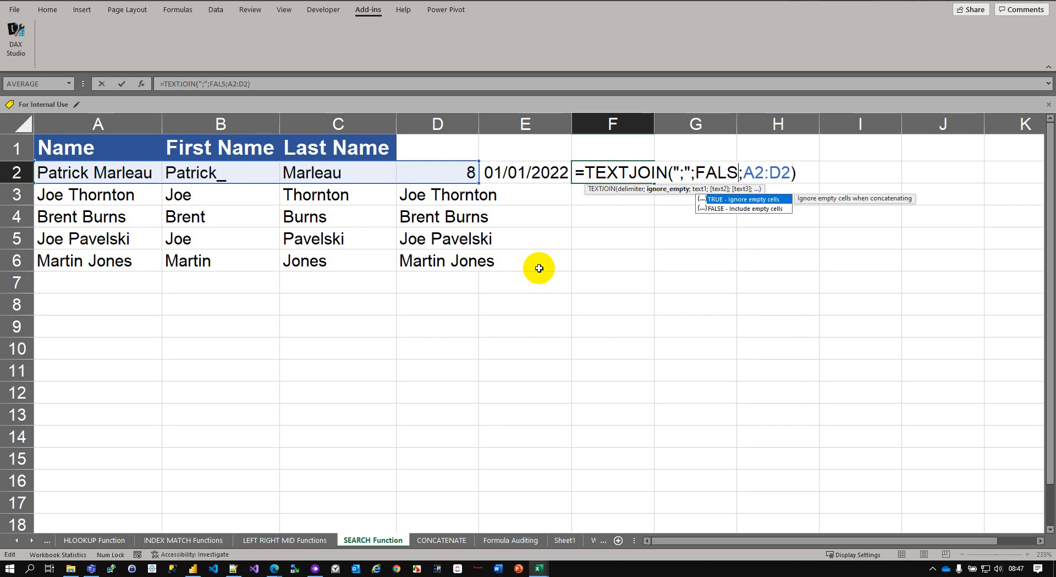
key("Return")
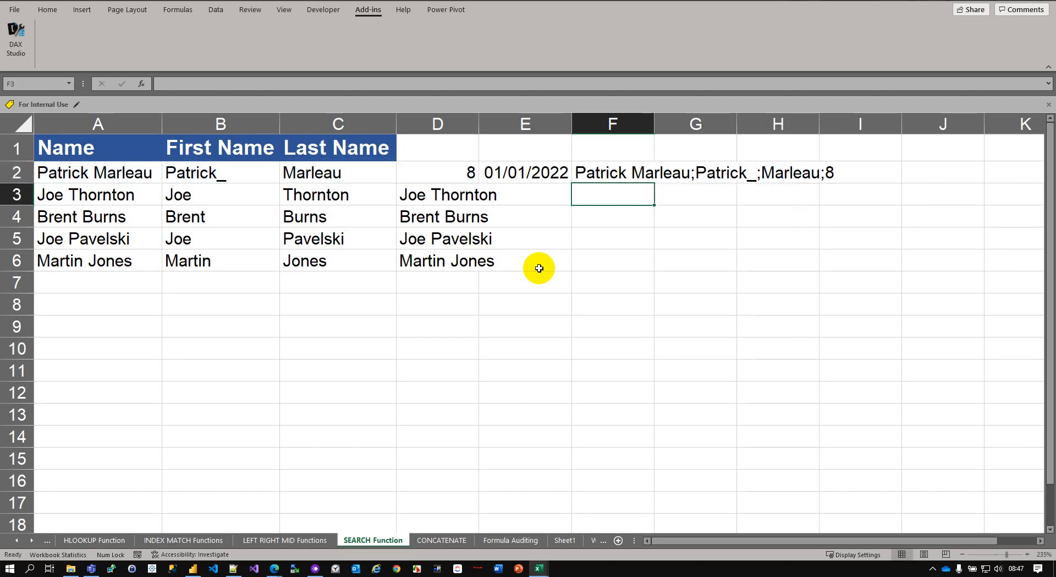
- Fill the TEXTJOIN formula from F2 down through F6
key("Up")
key("shift+Down")
key("shift+Down")
key("shift+Down")
key("shift+Down")
key("ctrl+d")
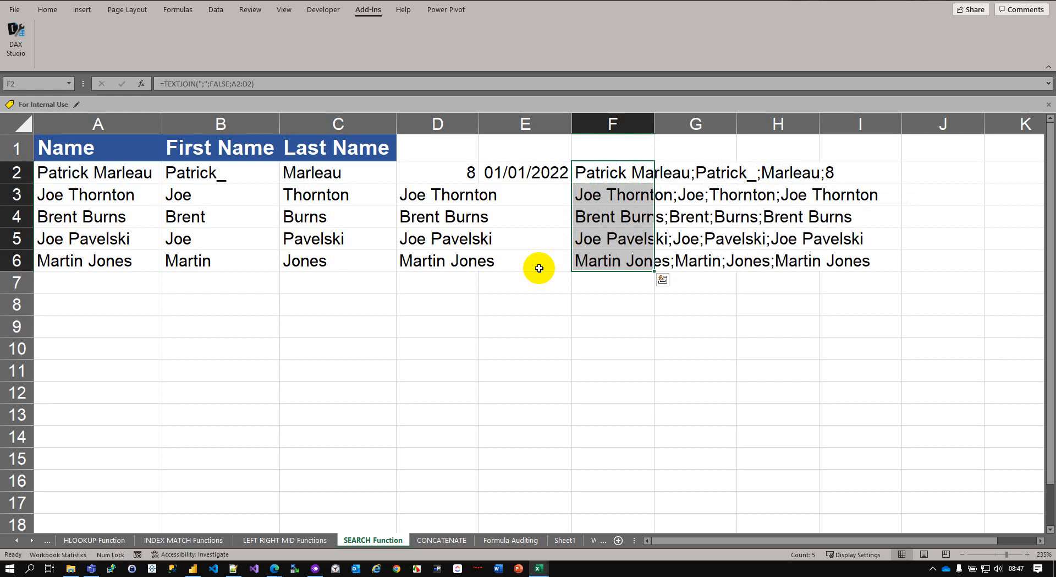